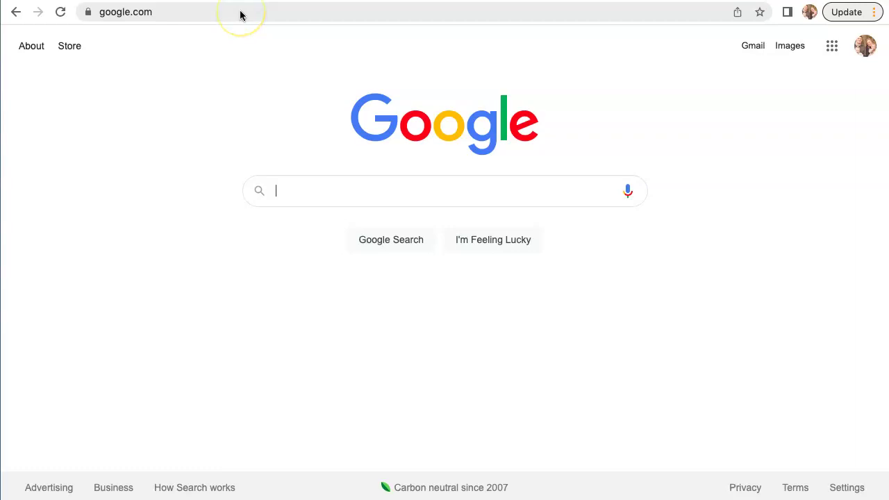
- Open the website savvasrealize.com in the browser
{"action": "left_click", "coordinate": [240, 12]}
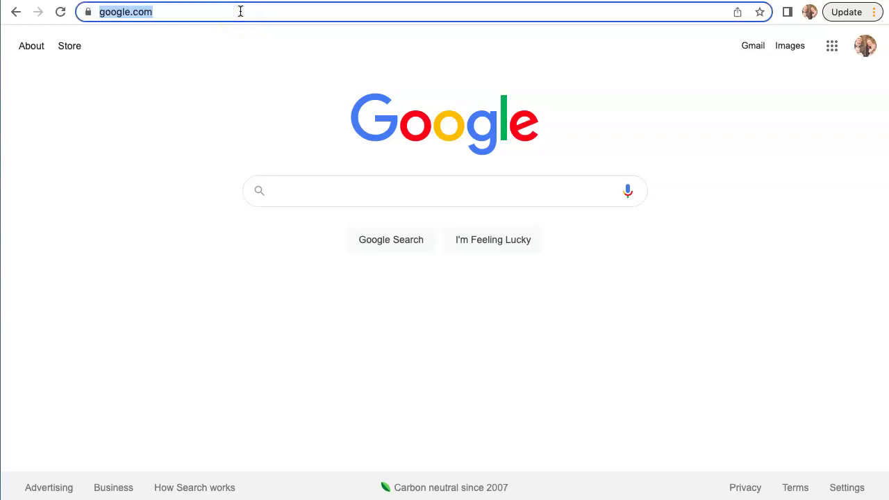
{"action": "type", "text": "savva"}
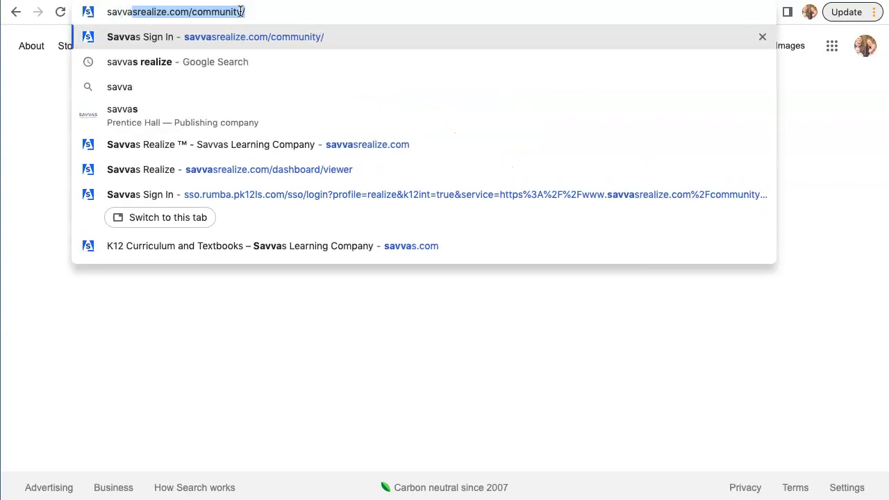
{"action": "type", "text": "srealize."}
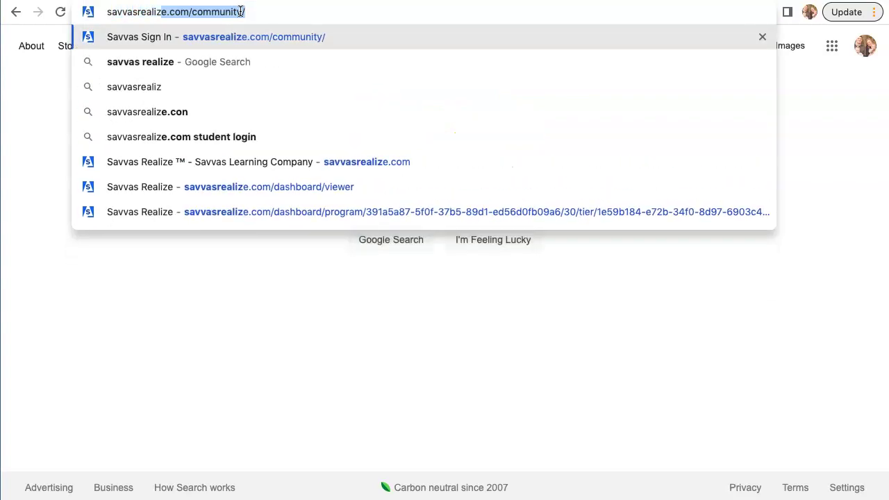
{"action": "type", "text": "com"}
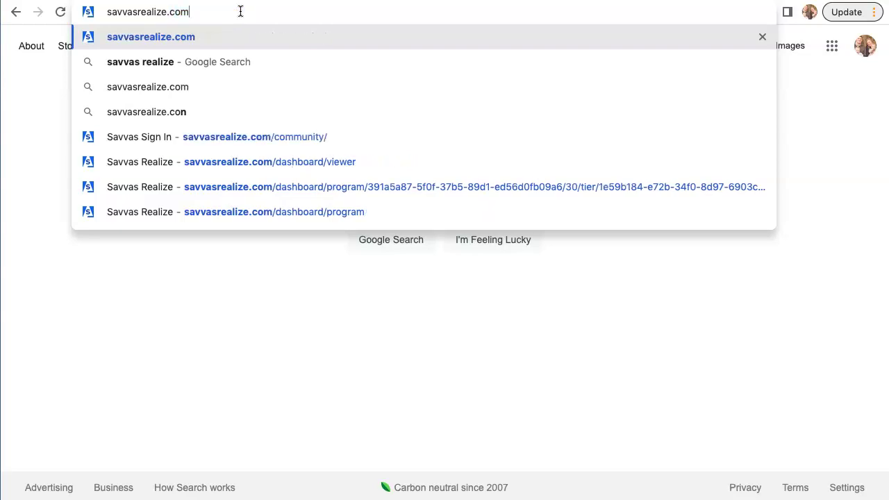
{"action": "key", "text": "Return"}
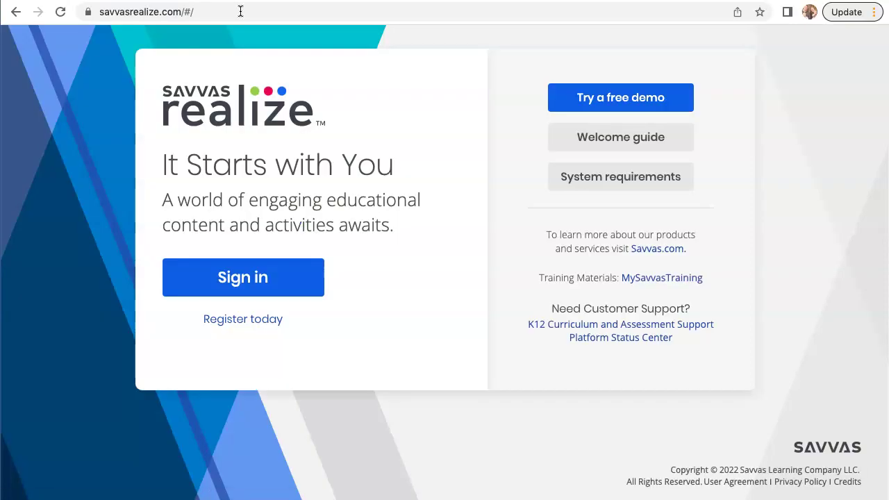
- Sign in to Savvas Realize with the account username and password, making the password visible for checking
{"action": "left_click", "coordinate": [260, 283]}
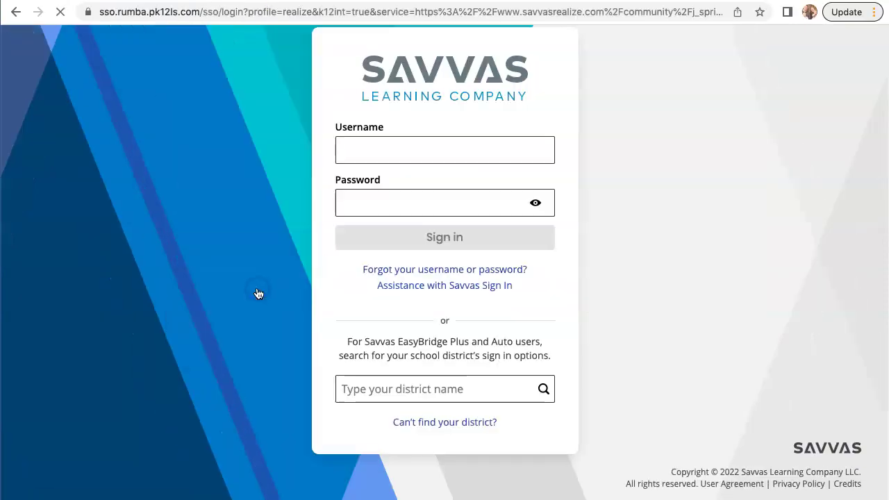
{"action": "left_click", "coordinate": [394, 148]}
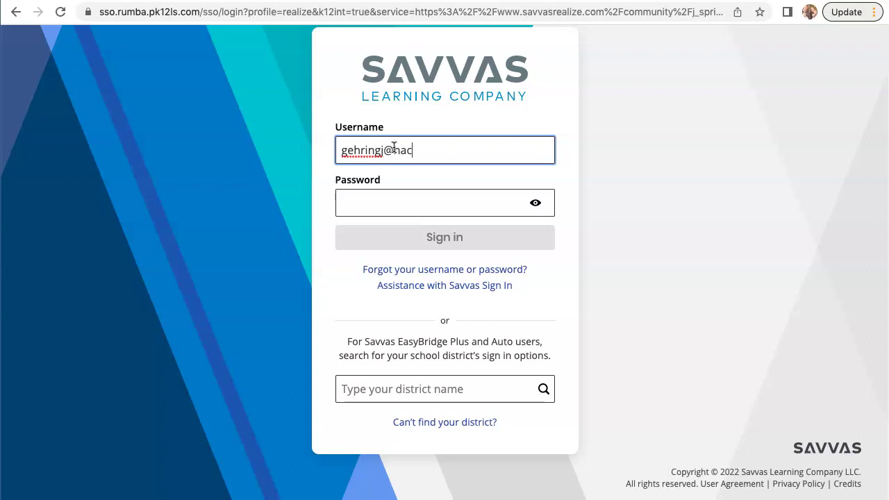
{"action": "key", "text": "Tab"}
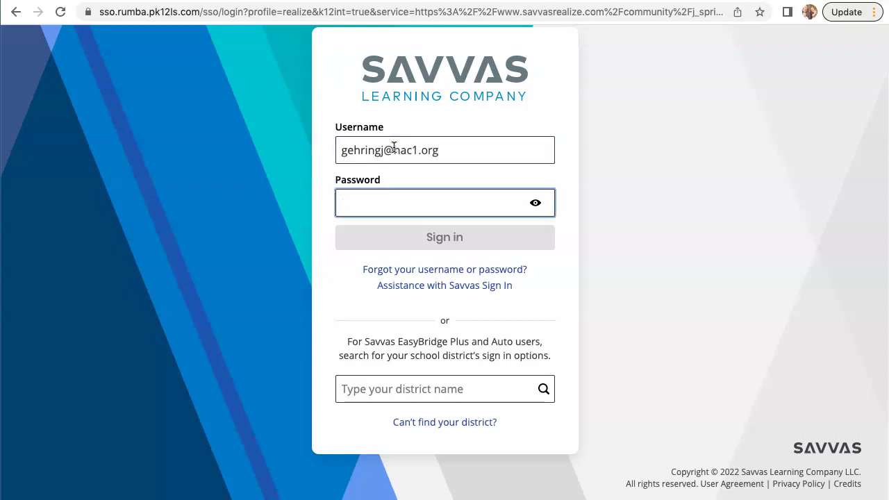
{"action": "type", "text": "••"}
{"action": "left_click", "coordinate": [535, 203]}
{"action": "left_click", "coordinate": [482, 208]}
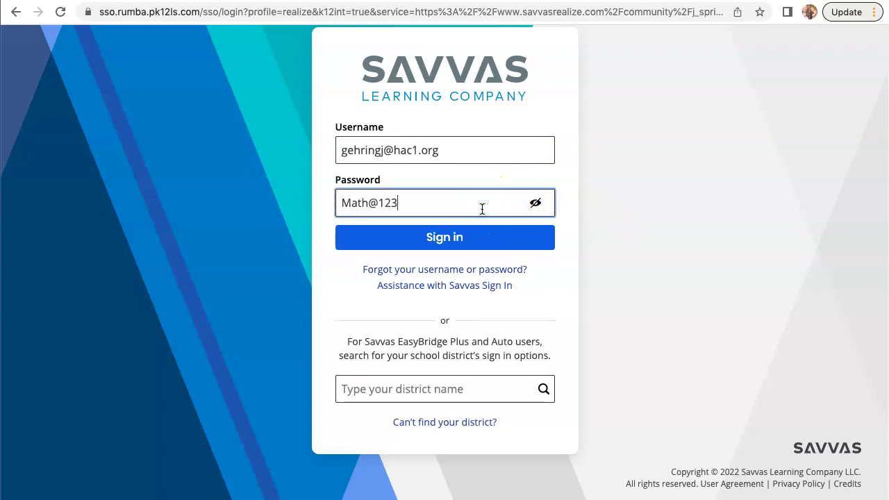
{"action": "left_click", "coordinate": [526, 226]}
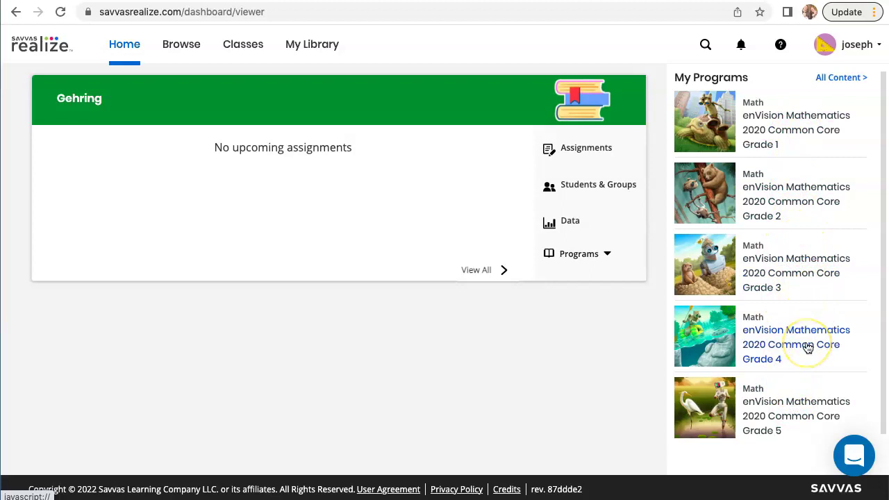
- Open the enVision Mathematics 2020 Common Core Grade 5 program from My Programs
{"action": "scroll", "coordinate": [808, 348], "scroll_direction": "down", "scroll_amount": 1}
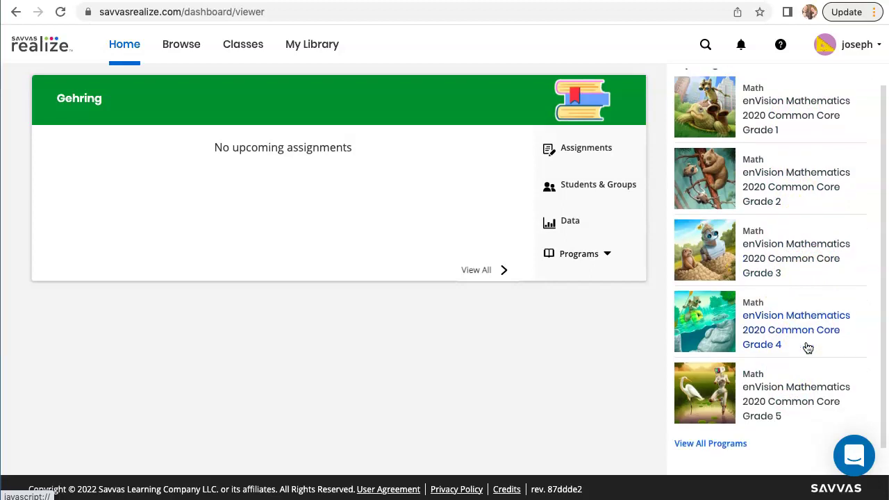
{"action": "left_click", "coordinate": [808, 339]}
{"action": "left_click", "coordinate": [801, 402]}
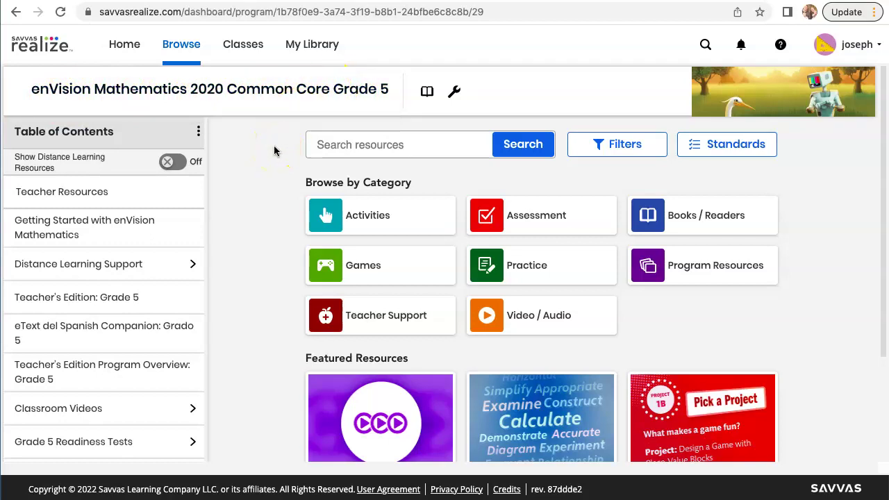
- Examine the Grade 5 program's table of contents, from the teacher's editions and readiness tests through the numbered topics
{"action": "scroll", "coordinate": [144, 310], "scroll_direction": "down", "scroll_amount": 6}
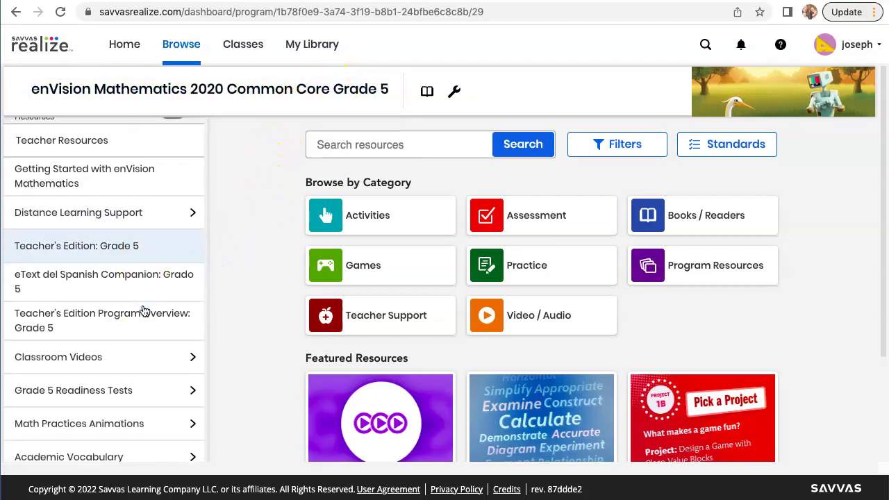
{"action": "scroll", "coordinate": [144, 310], "scroll_direction": "down", "scroll_amount": 8}
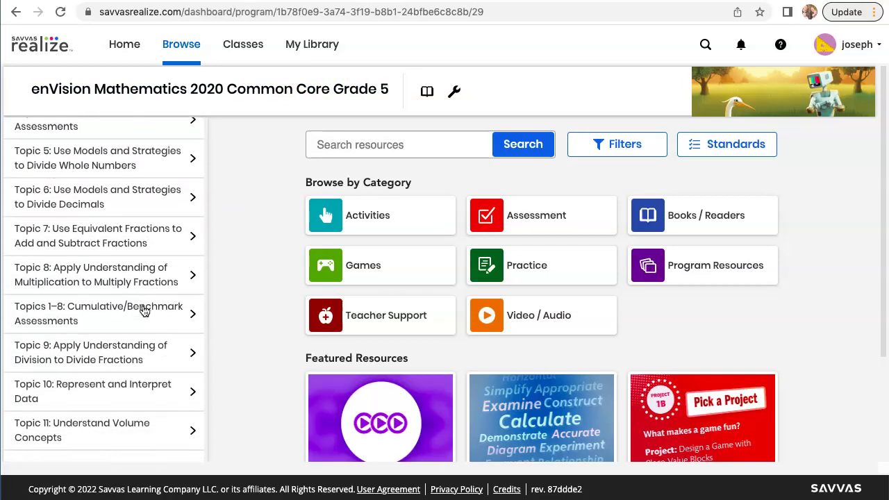
{"action": "scroll", "coordinate": [145, 311], "scroll_direction": "up", "scroll_amount": 15}
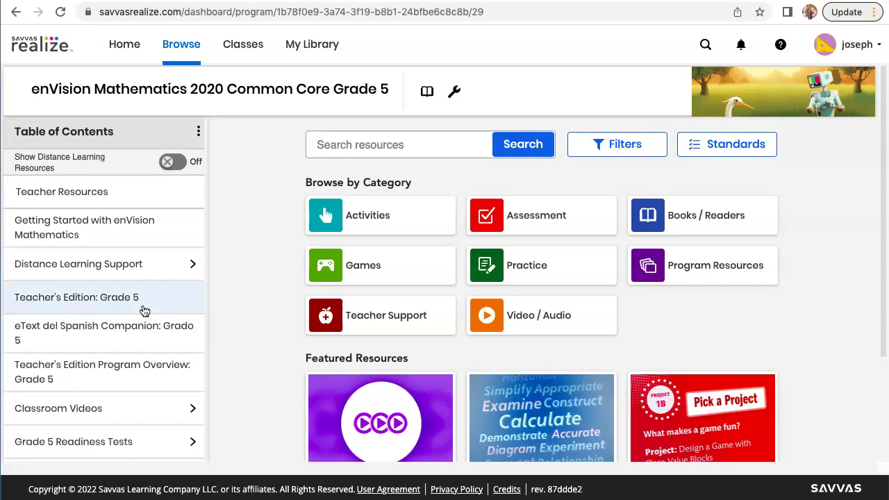
{"action": "scroll", "coordinate": [145, 311], "scroll_direction": "down", "scroll_amount": 5}
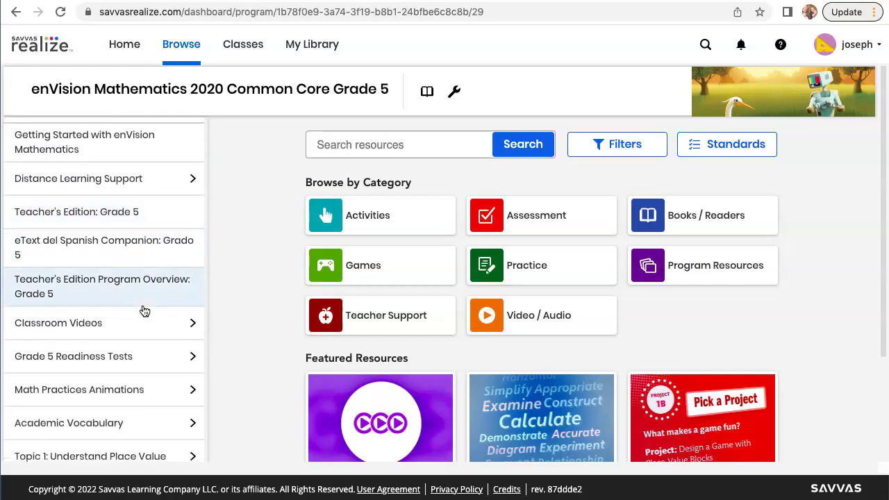
{"action": "scroll", "coordinate": [145, 311], "scroll_direction": "down", "scroll_amount": 2}
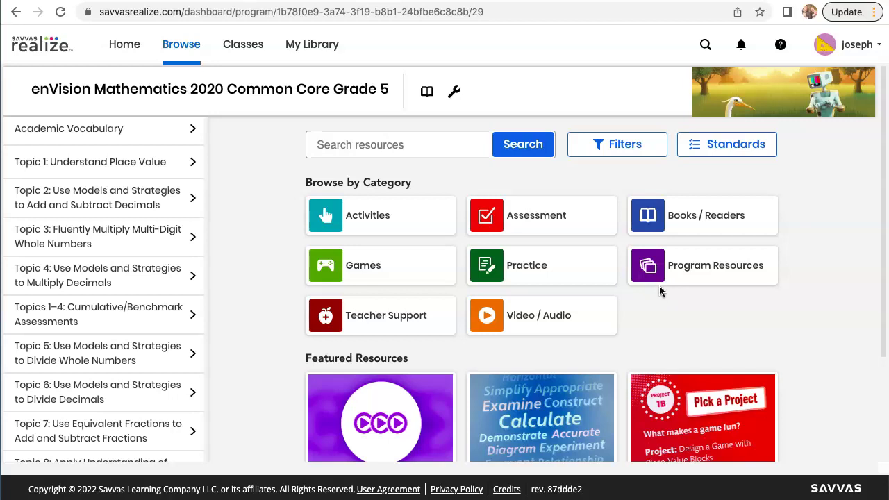
{"action": "scroll", "coordinate": [85, 301], "scroll_direction": "up", "scroll_amount": 7}
{"action": "scroll", "coordinate": [85, 301], "scroll_direction": "up", "scroll_amount": 4}
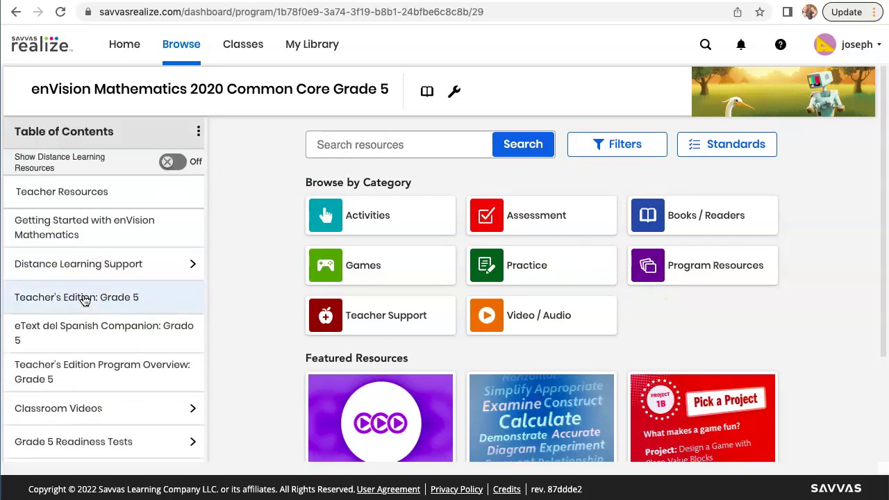
{"action": "scroll", "coordinate": [85, 300], "scroll_direction": "down", "scroll_amount": 5}
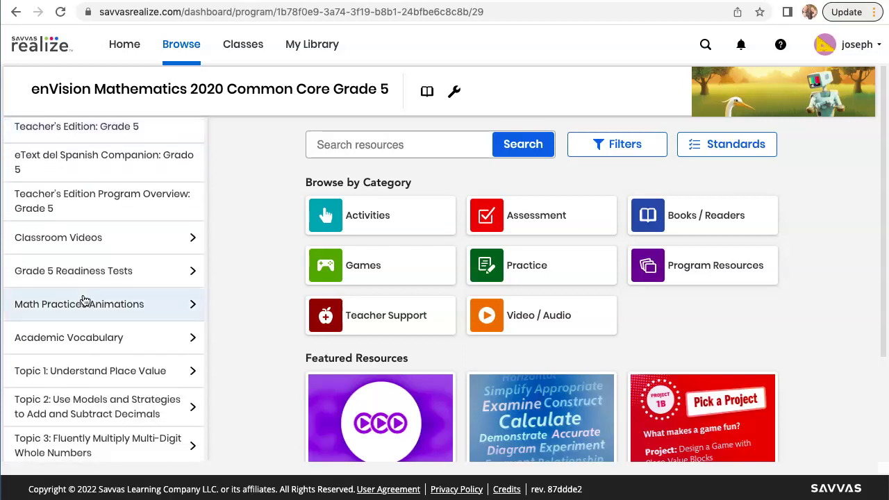
{"action": "scroll", "coordinate": [84, 300], "scroll_direction": "down", "scroll_amount": 2}
{"action": "scroll", "coordinate": [84, 300], "scroll_direction": "up", "scroll_amount": 6}
{"action": "scroll", "coordinate": [85, 300], "scroll_direction": "down", "scroll_amount": 5}
{"action": "scroll", "coordinate": [85, 300], "scroll_direction": "down", "scroll_amount": 4}
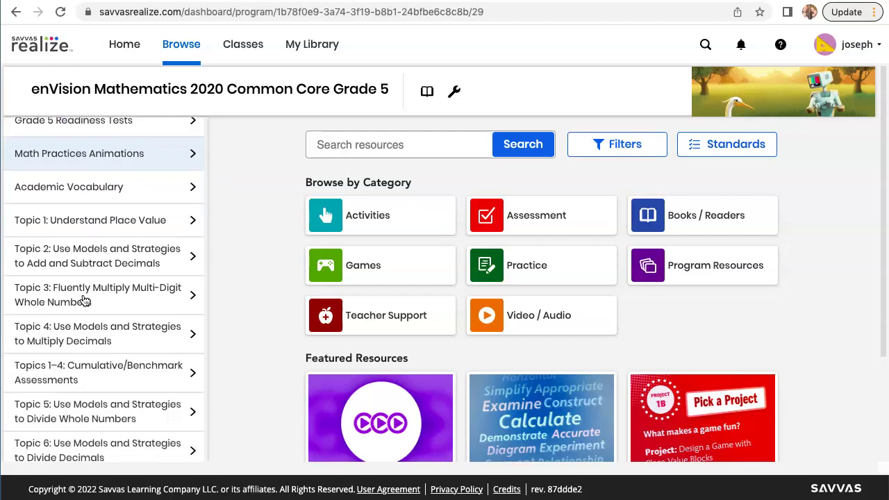
{"action": "scroll", "coordinate": [85, 300], "scroll_direction": "down", "scroll_amount": 1}
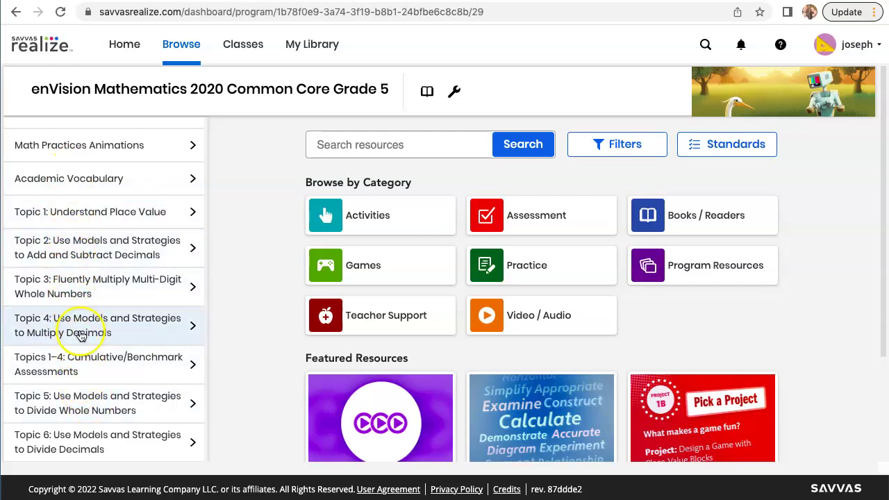
- Open lesson 1-5: Compare Decimals within Topic 1: Understand Place Value
{"action": "left_click", "coordinate": [75, 212]}
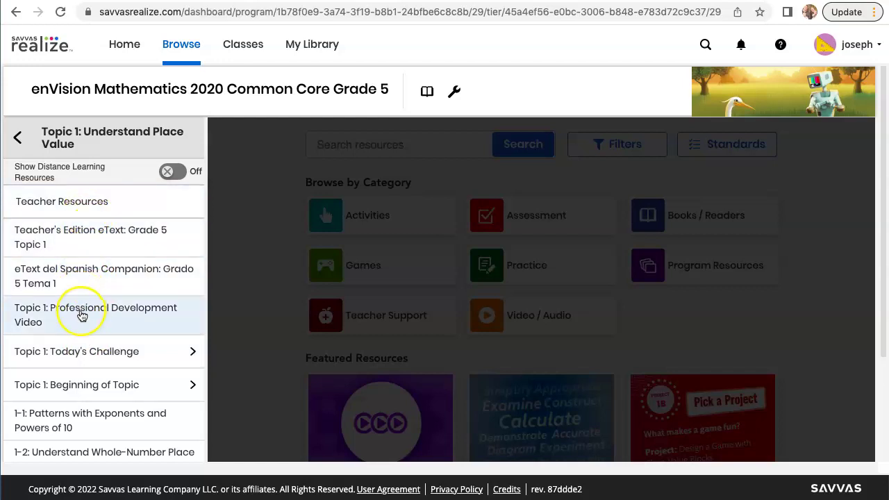
{"action": "scroll", "coordinate": [88, 303], "scroll_direction": "down", "scroll_amount": 5}
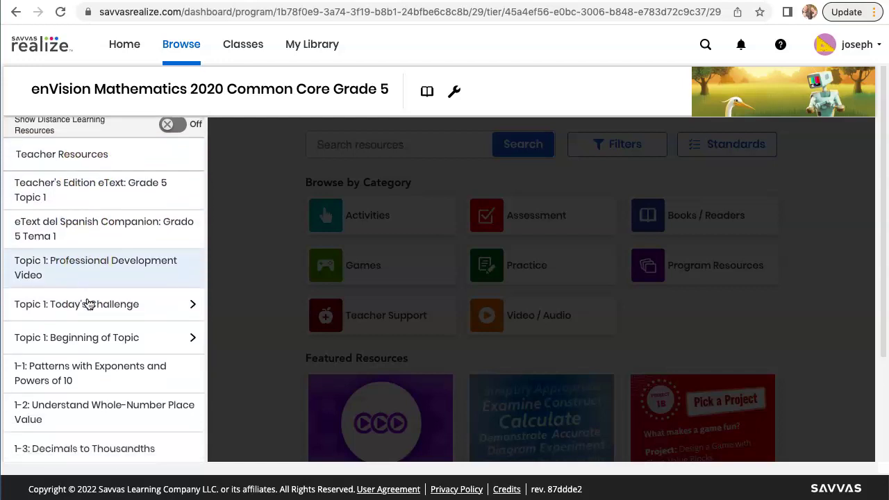
{"action": "scroll", "coordinate": [88, 304], "scroll_direction": "down", "scroll_amount": 1}
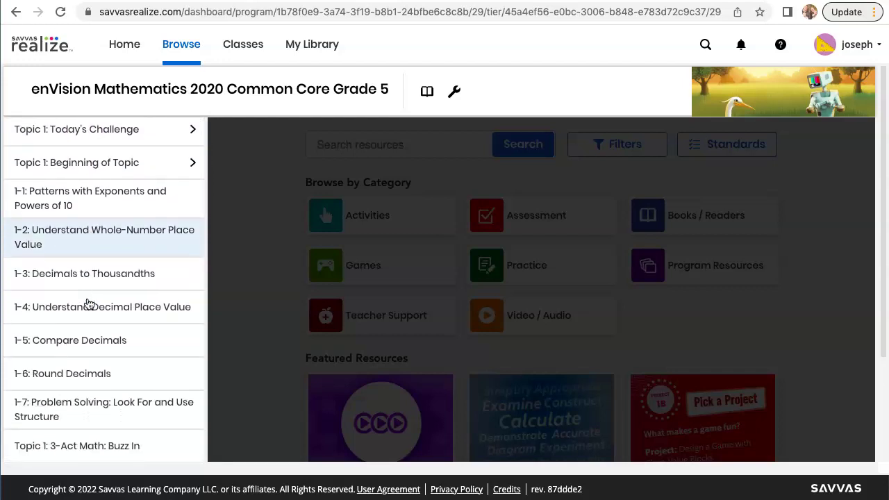
{"action": "left_click", "coordinate": [86, 300]}
{"action": "scroll", "coordinate": [86, 300], "scroll_direction": "down", "scroll_amount": 2}
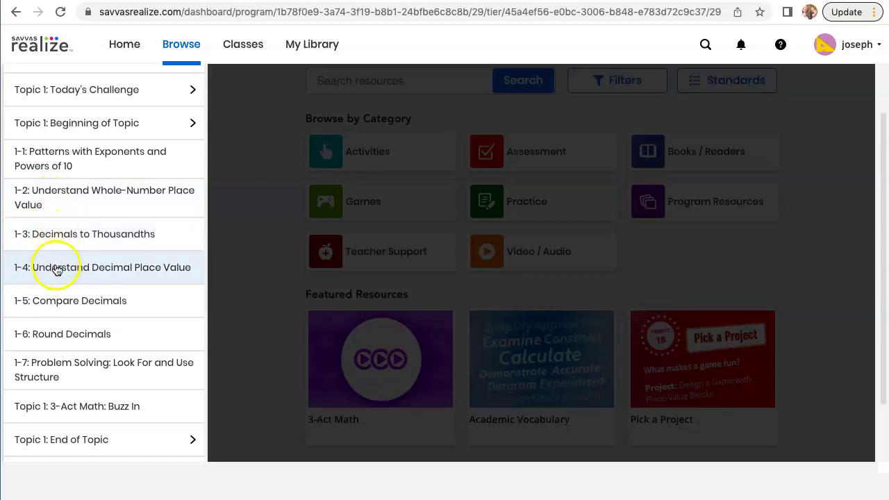
{"action": "scroll", "coordinate": [90, 340], "scroll_direction": "down", "scroll_amount": 1}
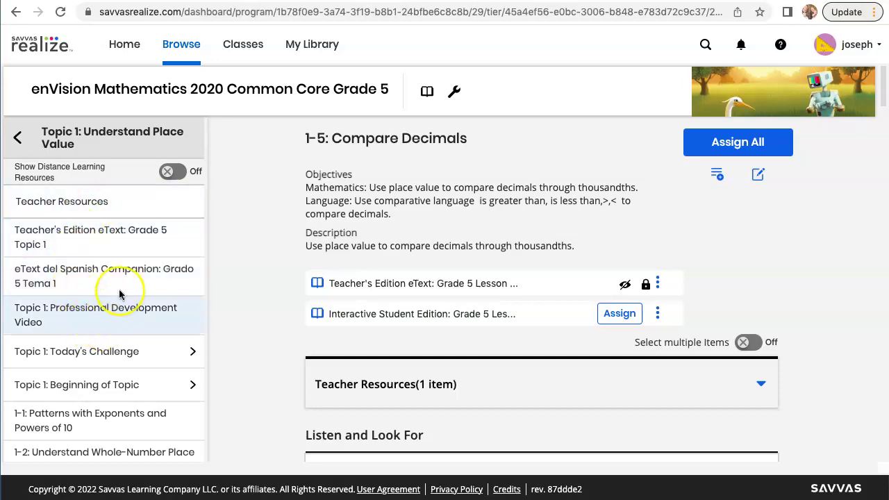
{"action": "scroll", "coordinate": [119, 248], "scroll_direction": "down", "scroll_amount": 4}
{"action": "scroll", "coordinate": [120, 251], "scroll_direction": "down", "scroll_amount": 2}
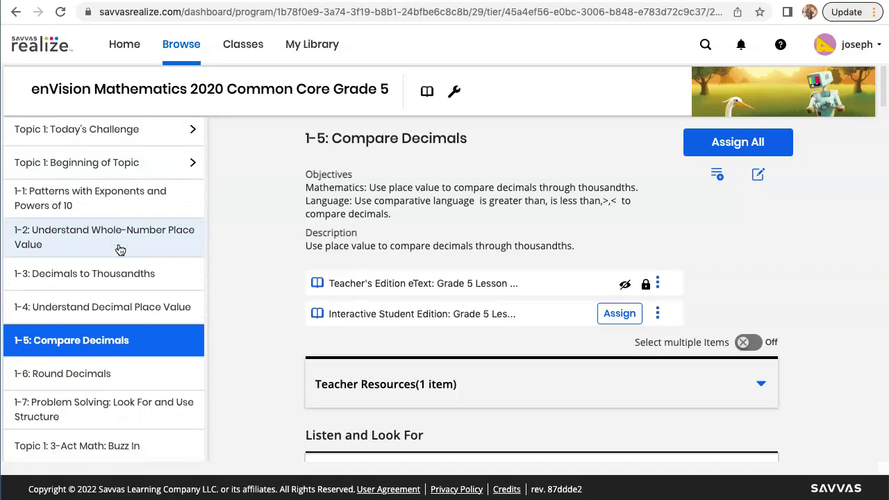
{"action": "left_click", "coordinate": [104, 344]}
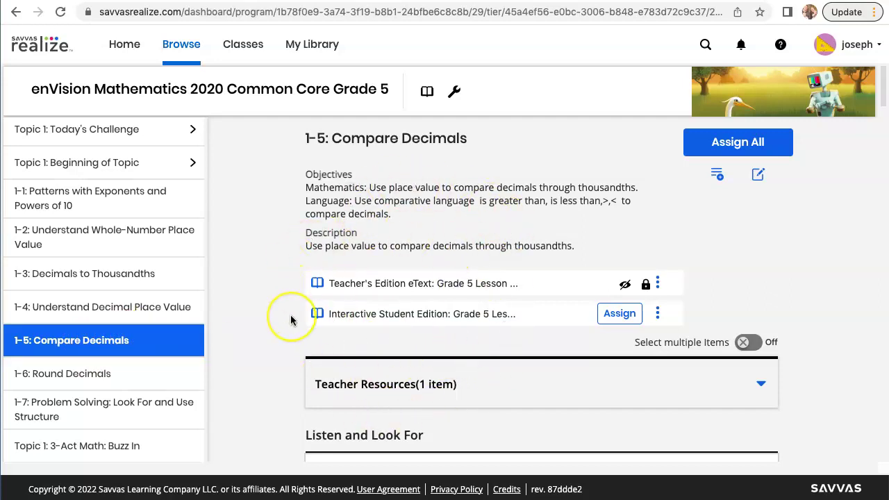
- Examine the lesson 1-5 resources from Listen and Look For through Practice and Problem Solving
{"action": "scroll", "coordinate": [291, 319], "scroll_direction": "down", "scroll_amount": 1}
{"action": "scroll", "coordinate": [291, 319], "scroll_direction": "down", "scroll_amount": 5}
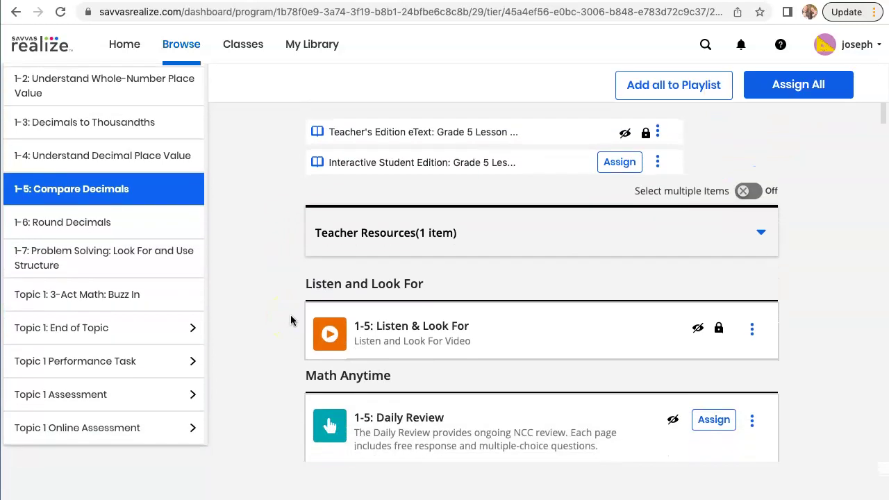
{"action": "scroll", "coordinate": [291, 320], "scroll_direction": "down", "scroll_amount": 2}
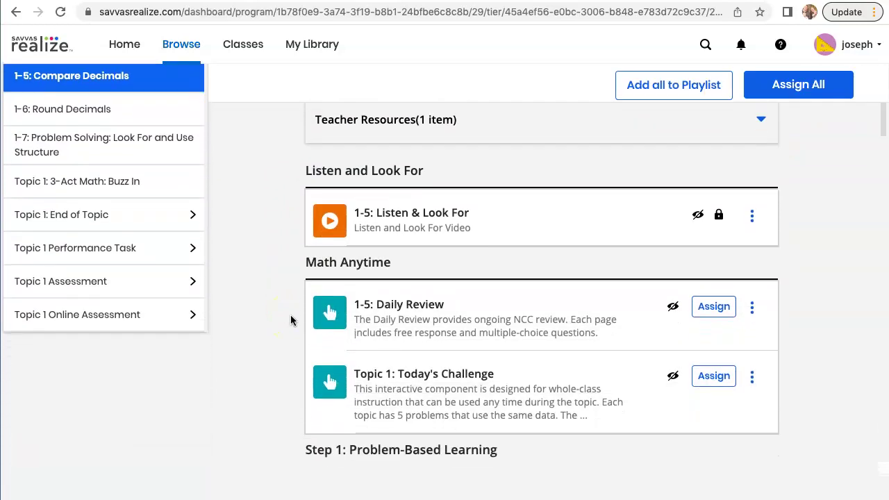
{"action": "scroll", "coordinate": [291, 319], "scroll_direction": "down", "scroll_amount": 2}
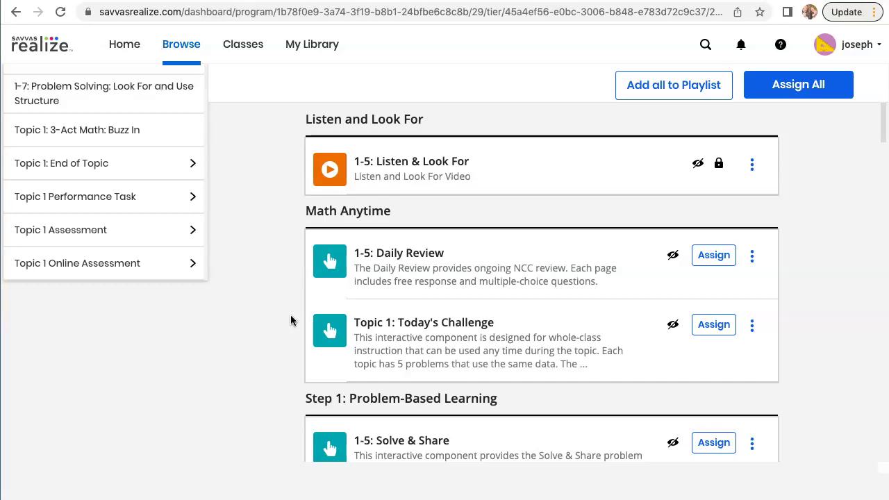
{"action": "scroll", "coordinate": [291, 319], "scroll_direction": "down", "scroll_amount": 6}
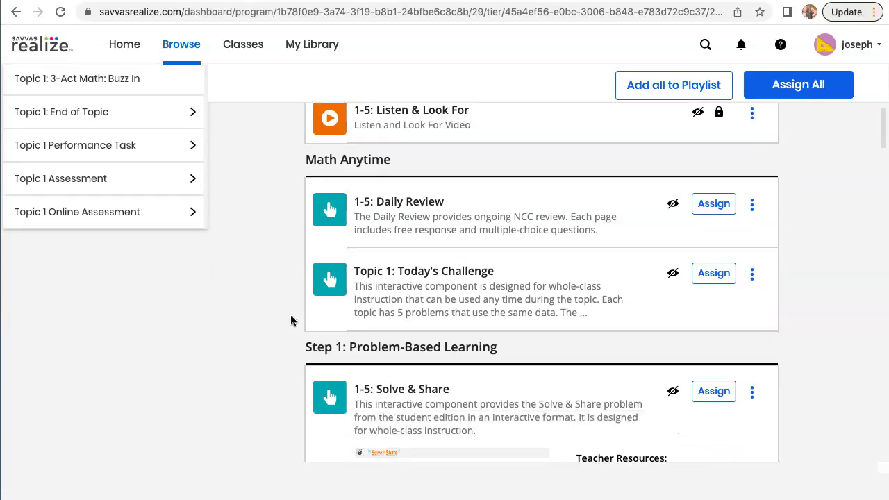
{"action": "scroll", "coordinate": [291, 320], "scroll_direction": "down", "scroll_amount": 4}
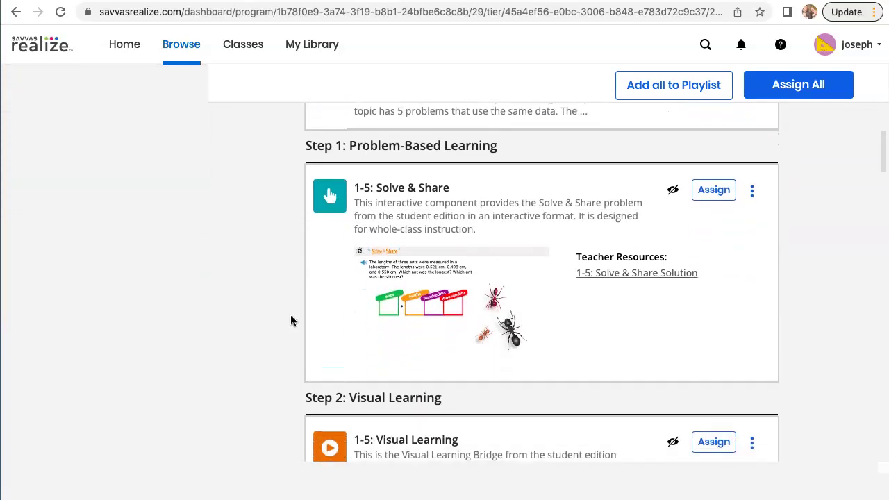
{"action": "scroll", "coordinate": [291, 319], "scroll_direction": "down", "scroll_amount": 6}
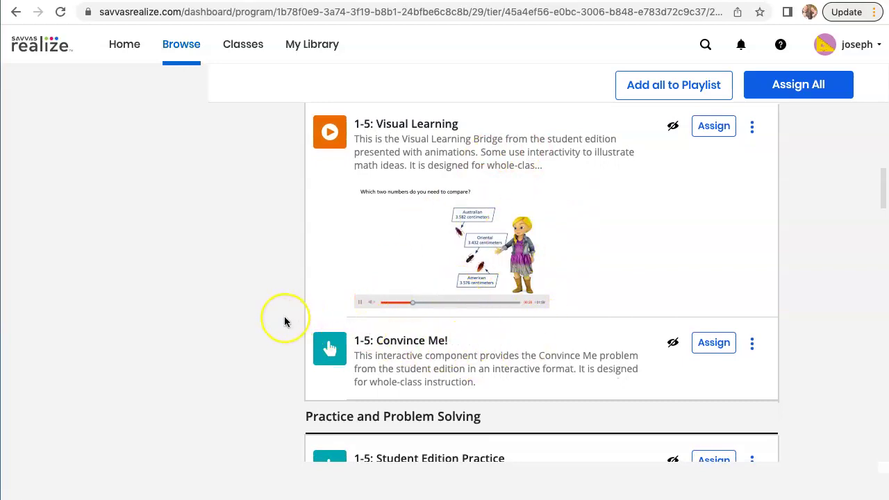
{"action": "scroll", "coordinate": [284, 320], "scroll_direction": "up", "scroll_amount": 4}
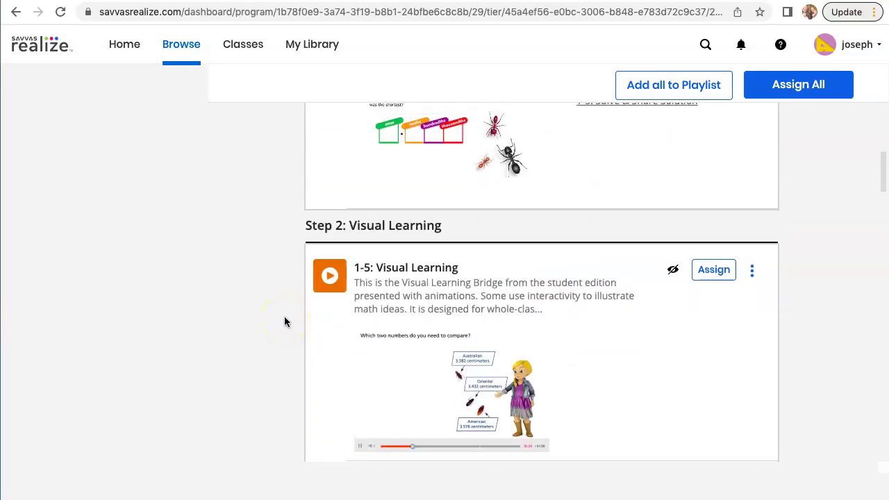
{"action": "scroll", "coordinate": [284, 321], "scroll_direction": "down", "scroll_amount": 7}
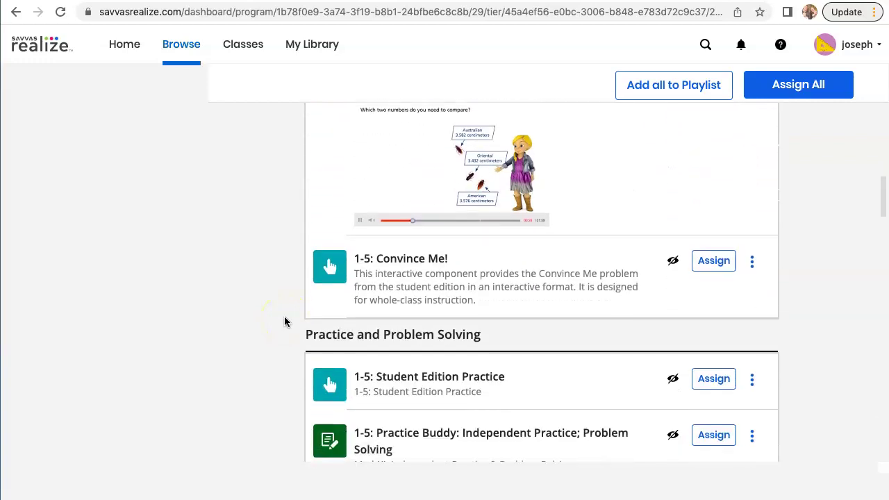
{"action": "scroll", "coordinate": [264, 382], "scroll_direction": "down", "scroll_amount": 4}
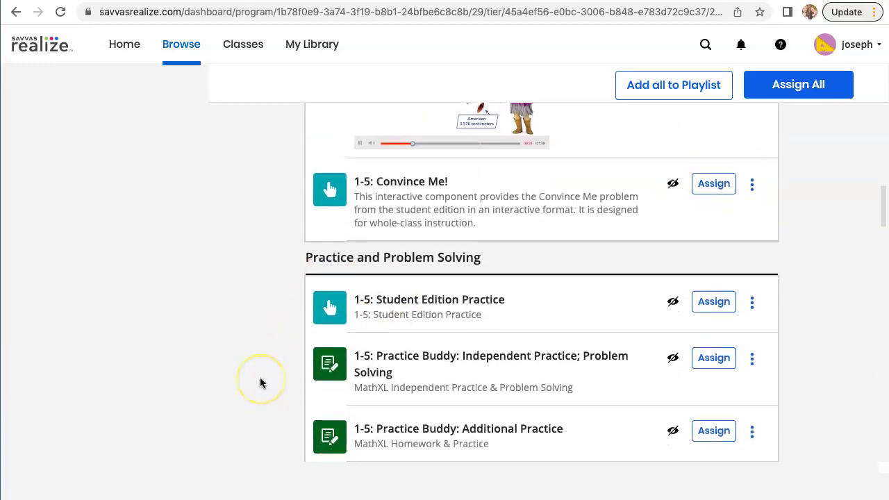
{"action": "scroll", "coordinate": [260, 377], "scroll_direction": "down", "scroll_amount": 2}
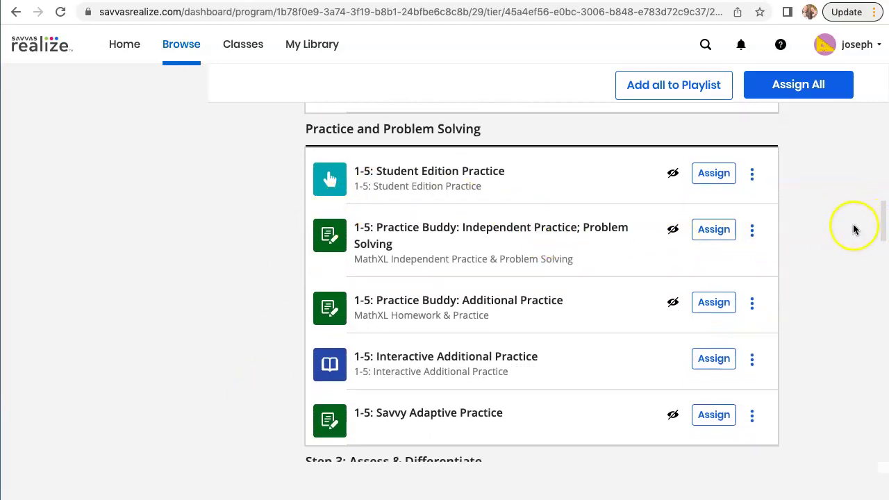
- Open 1-5: Student Edition Practice, fit whole pages in the view, and look through all three pages
{"action": "left_click", "coordinate": [452, 174]}
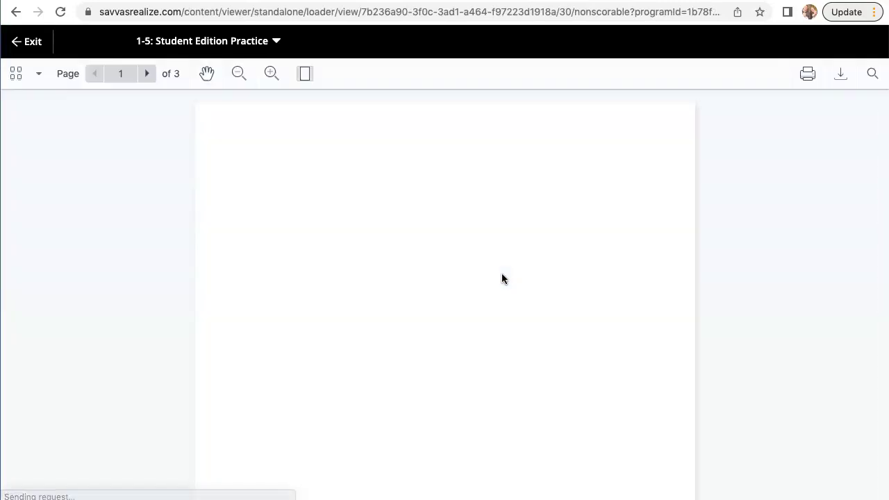
{"action": "left_click", "coordinate": [304, 77]}
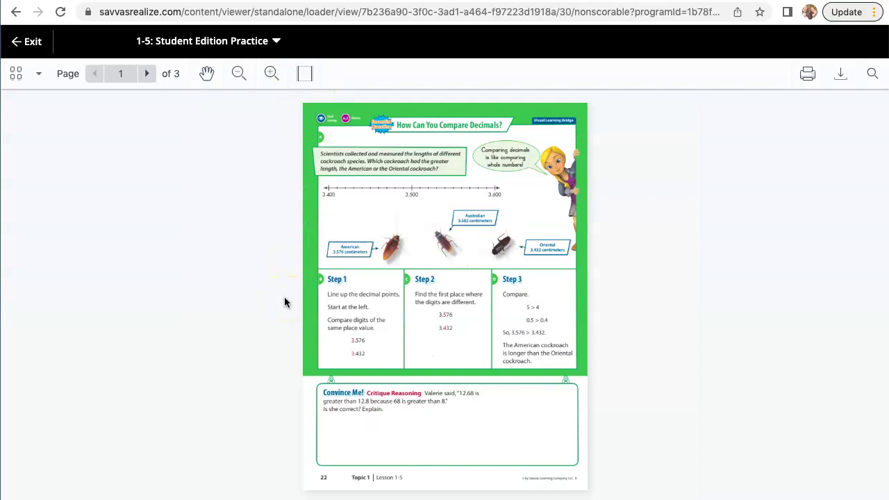
{"action": "scroll", "coordinate": [285, 302], "scroll_direction": "down", "scroll_amount": 4}
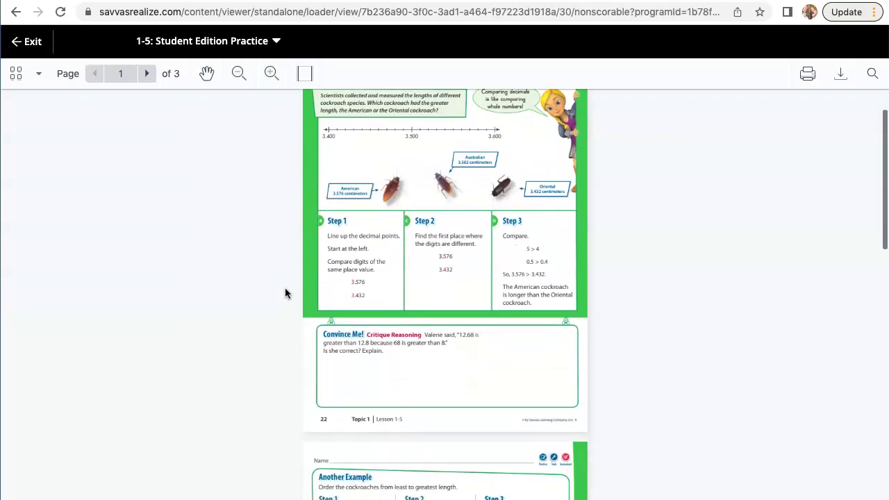
{"action": "scroll", "coordinate": [285, 293], "scroll_direction": "down", "scroll_amount": 2}
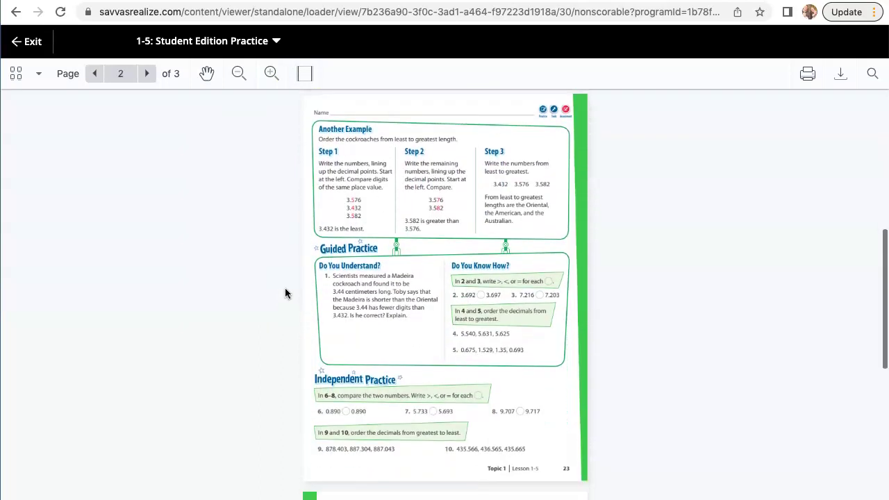
{"action": "left_click", "coordinate": [438, 371]}
{"action": "scroll", "coordinate": [438, 371], "scroll_direction": "down", "scroll_amount": 1}
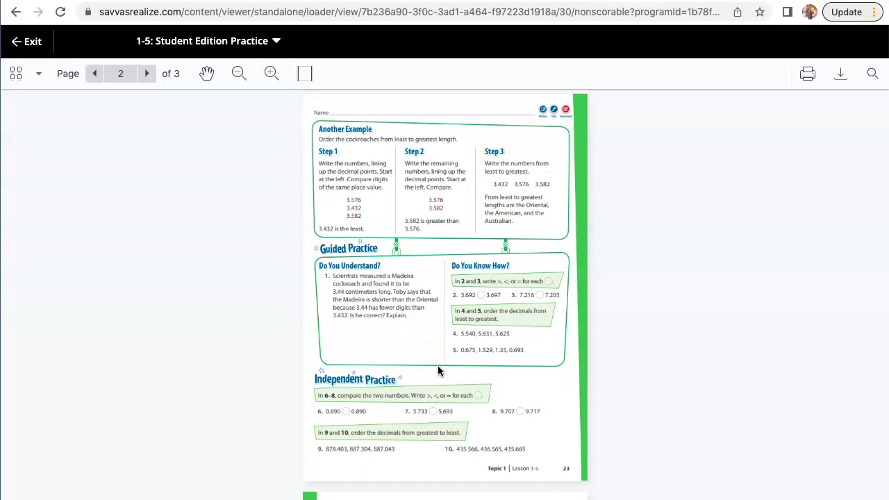
{"action": "scroll", "coordinate": [438, 372], "scroll_direction": "down", "scroll_amount": 10}
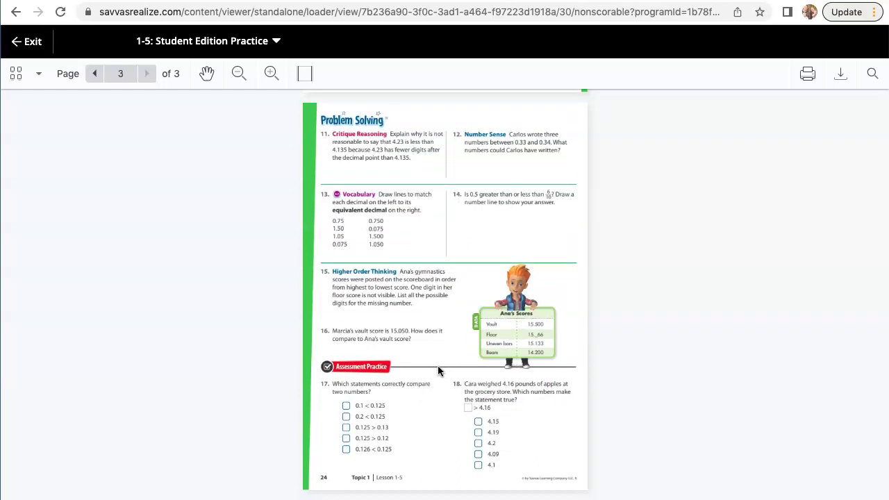
- Review the Guided Practice, Independent Practice, Problem Solving and Assessment Practice exercises on pages 2 and 3, and exit to the lesson
{"action": "scroll", "coordinate": [438, 369], "scroll_direction": "up", "scroll_amount": 10}
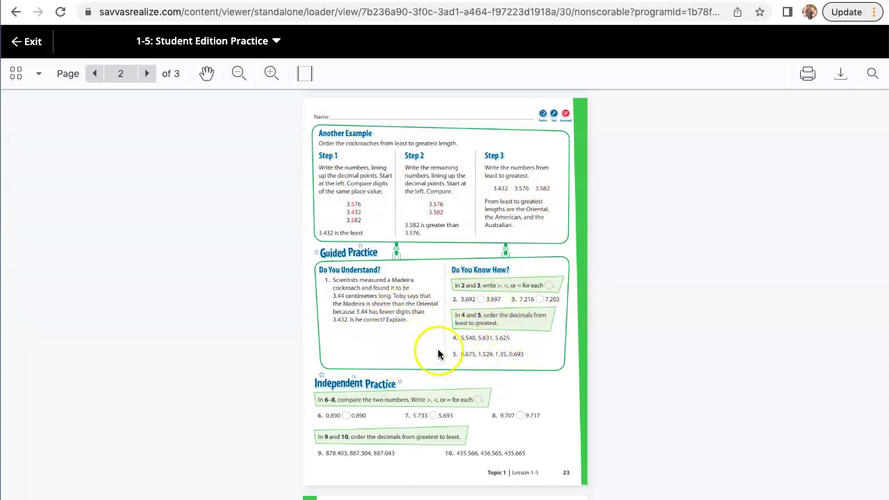
{"action": "scroll", "coordinate": [485, 354], "scroll_direction": "down", "scroll_amount": 2}
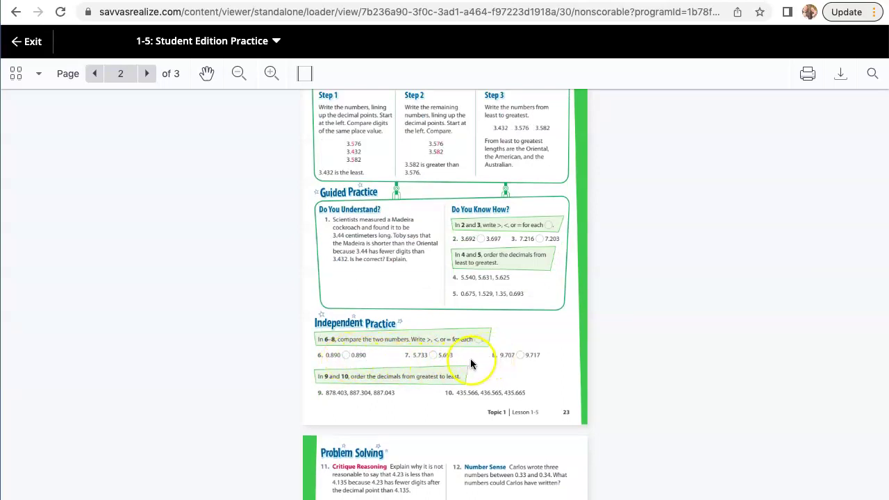
{"action": "scroll", "coordinate": [422, 374], "scroll_direction": "down", "scroll_amount": 3}
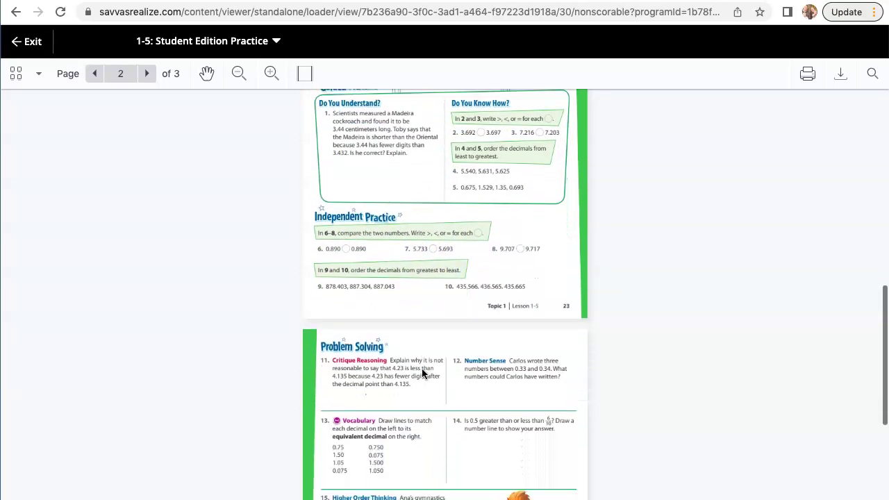
{"action": "scroll", "coordinate": [422, 374], "scroll_direction": "down", "scroll_amount": 6}
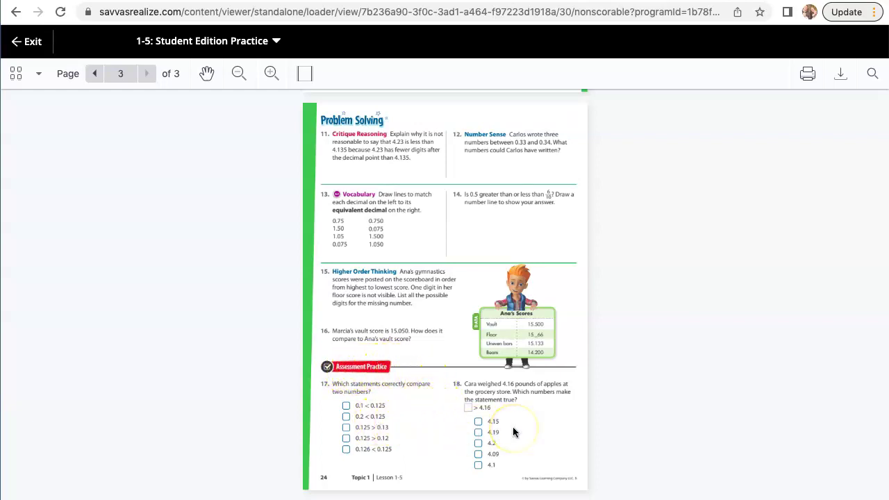
{"action": "scroll", "coordinate": [514, 432], "scroll_direction": "up", "scroll_amount": 10}
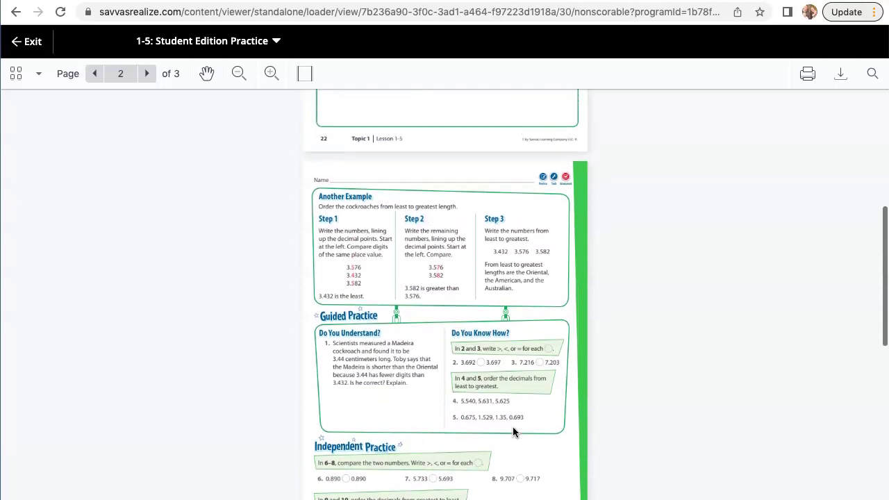
{"action": "scroll", "coordinate": [514, 432], "scroll_direction": "down", "scroll_amount": 3}
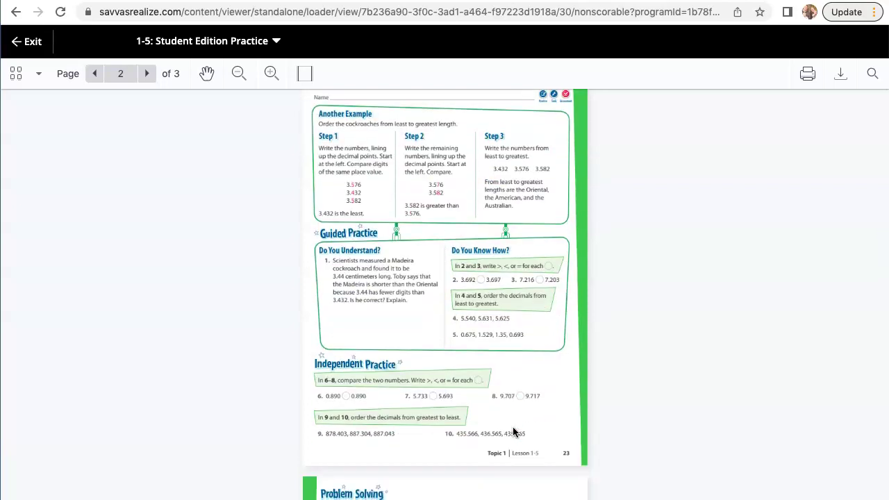
{"action": "scroll", "coordinate": [514, 432], "scroll_direction": "down", "scroll_amount": 10}
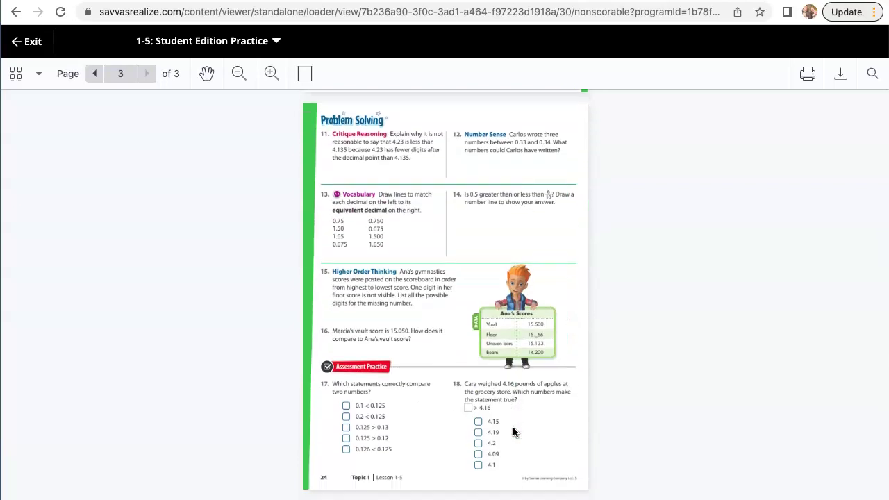
{"action": "scroll", "coordinate": [515, 432], "scroll_direction": "up", "scroll_amount": 10}
{"action": "left_click", "coordinate": [514, 427]}
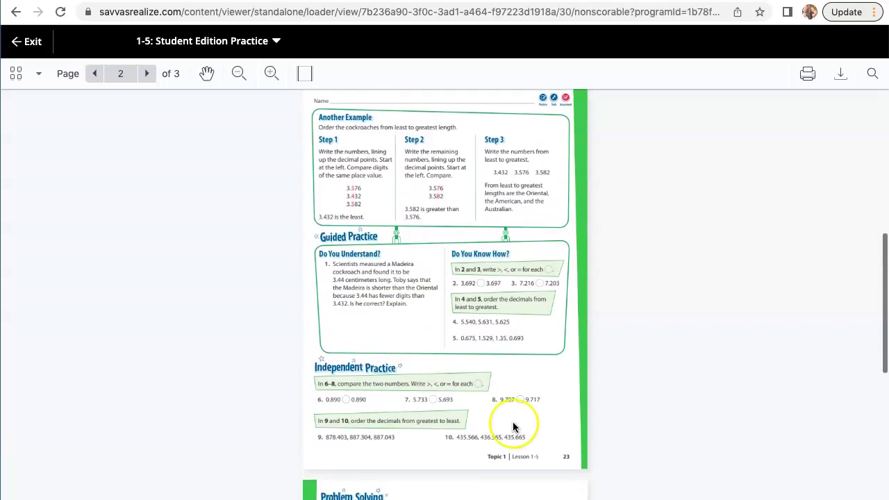
{"action": "left_click", "coordinate": [30, 53]}
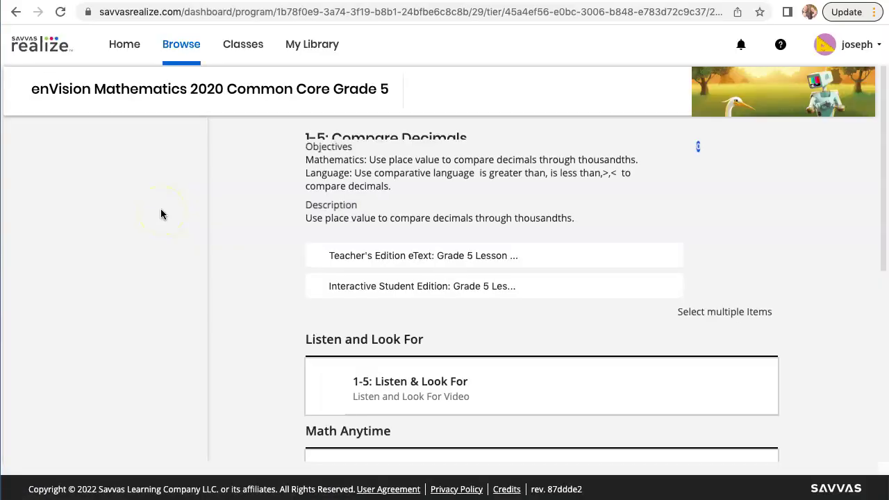
- Open the 1-5: Daily Review under Math Anytime, view its worksheet as a whole page, and exit to the lesson
{"action": "scroll", "coordinate": [311, 242], "scroll_direction": "down", "scroll_amount": 5}
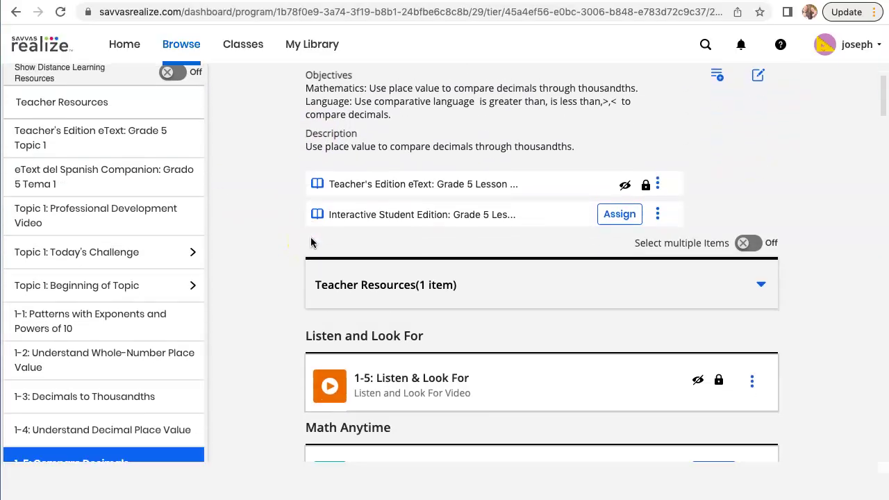
{"action": "scroll", "coordinate": [311, 242], "scroll_direction": "down", "scroll_amount": 1}
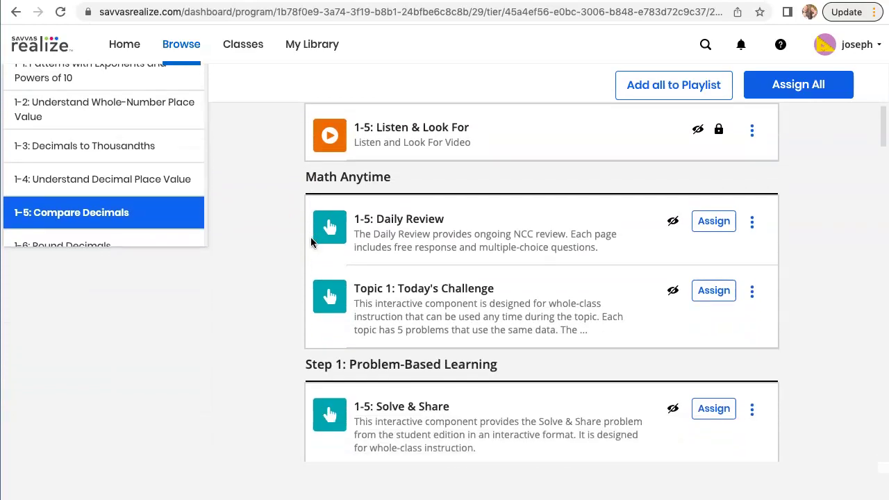
{"action": "left_click", "coordinate": [408, 222]}
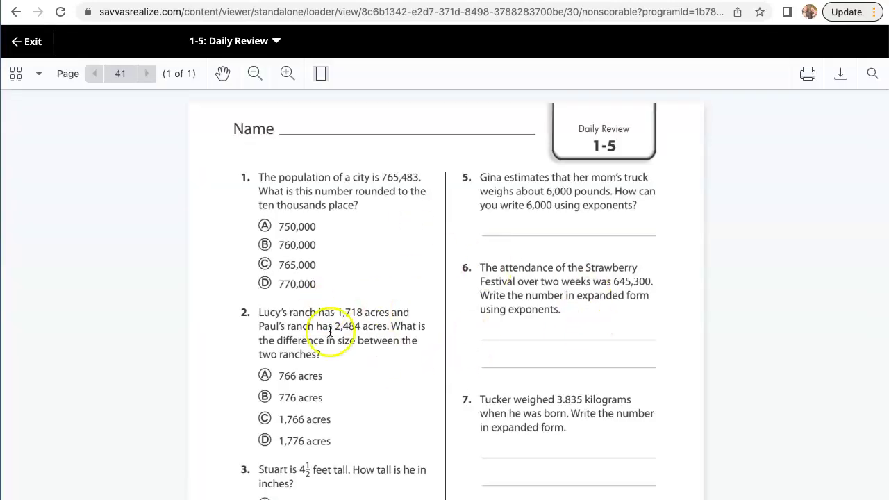
{"action": "scroll", "coordinate": [506, 361], "scroll_direction": "down", "scroll_amount": 1}
{"action": "scroll", "coordinate": [506, 362], "scroll_direction": "down", "scroll_amount": 2}
{"action": "scroll", "coordinate": [497, 330], "scroll_direction": "up", "scroll_amount": 2}
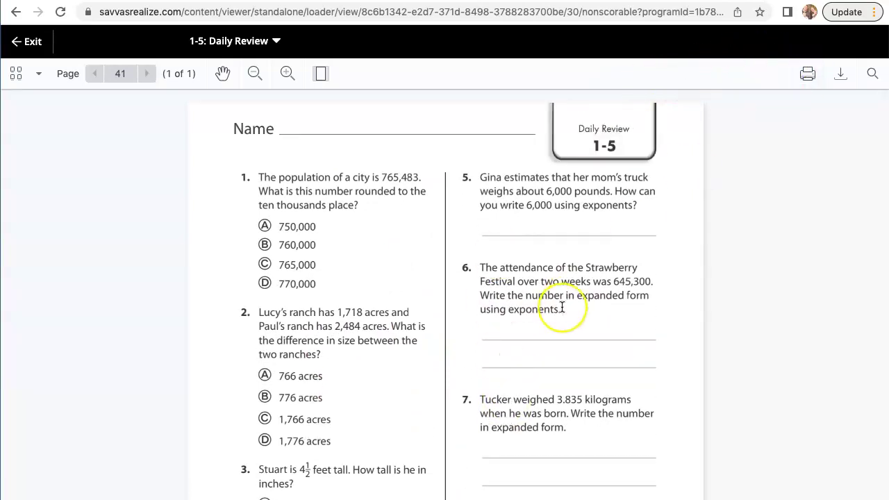
{"action": "scroll", "coordinate": [562, 308], "scroll_direction": "down", "scroll_amount": 5}
{"action": "scroll", "coordinate": [562, 308], "scroll_direction": "up", "scroll_amount": 3}
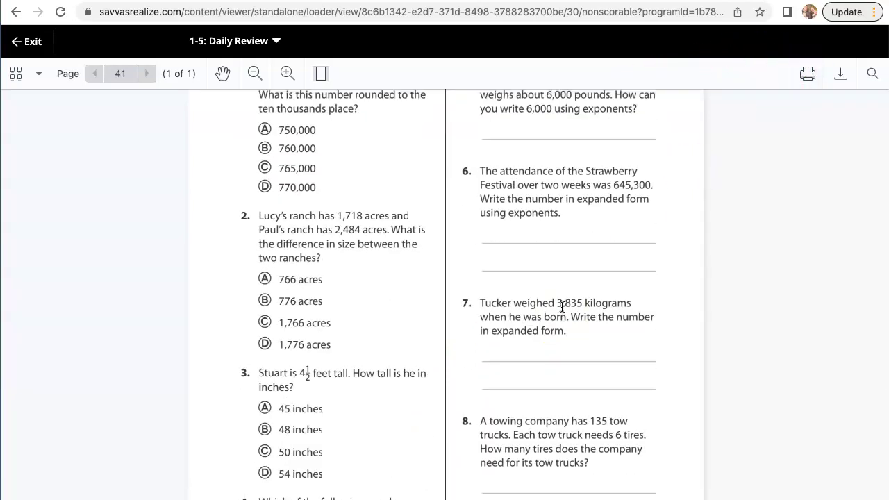
{"action": "left_click", "coordinate": [322, 77]}
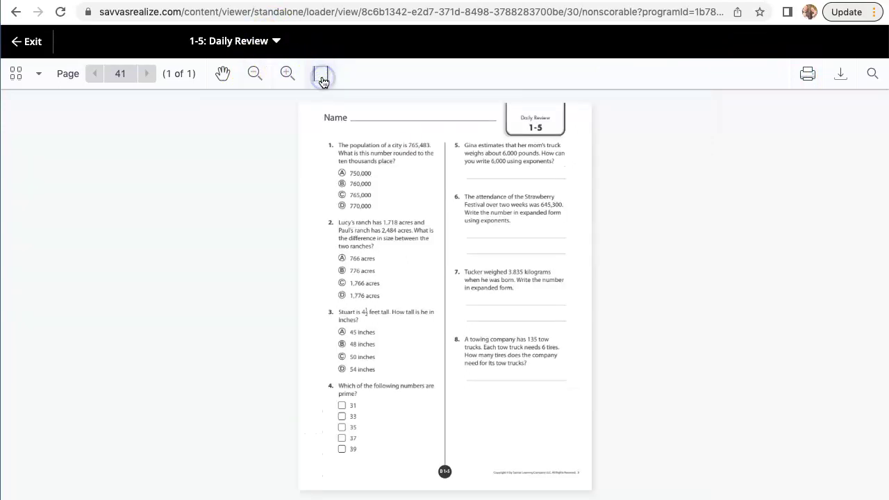
{"action": "left_click", "coordinate": [454, 299]}
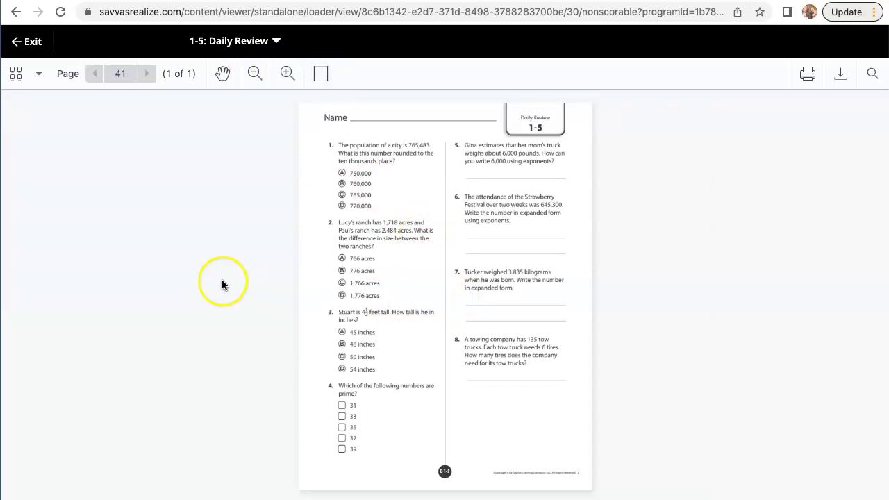
{"action": "left_click", "coordinate": [29, 53]}
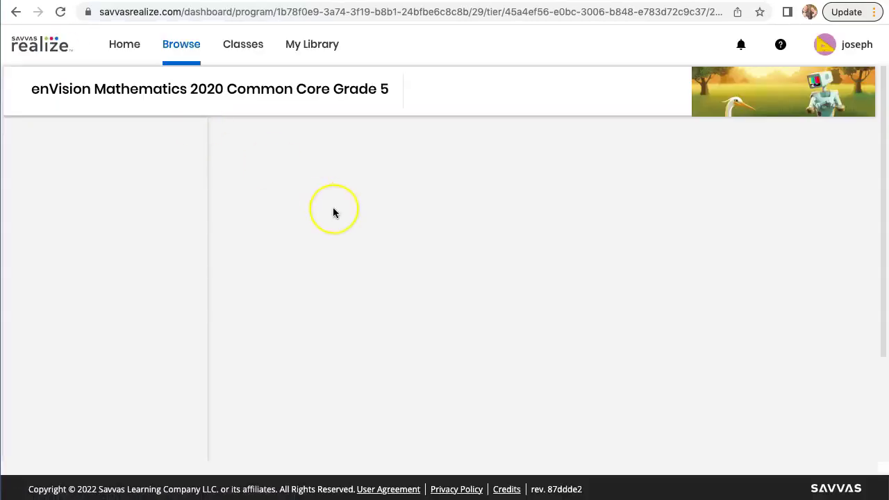
- Examine the lesson 1-5 resources from Listen and Look For through Step 3: Assess & Differentiate
{"action": "scroll", "coordinate": [401, 301], "scroll_direction": "down", "scroll_amount": 1}
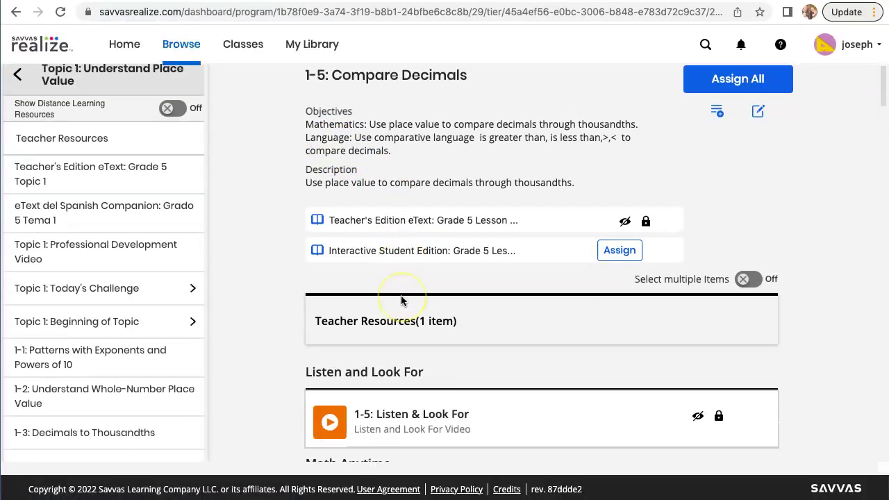
{"action": "scroll", "coordinate": [401, 296], "scroll_direction": "down", "scroll_amount": 3}
{"action": "scroll", "coordinate": [400, 295], "scroll_direction": "down", "scroll_amount": 1}
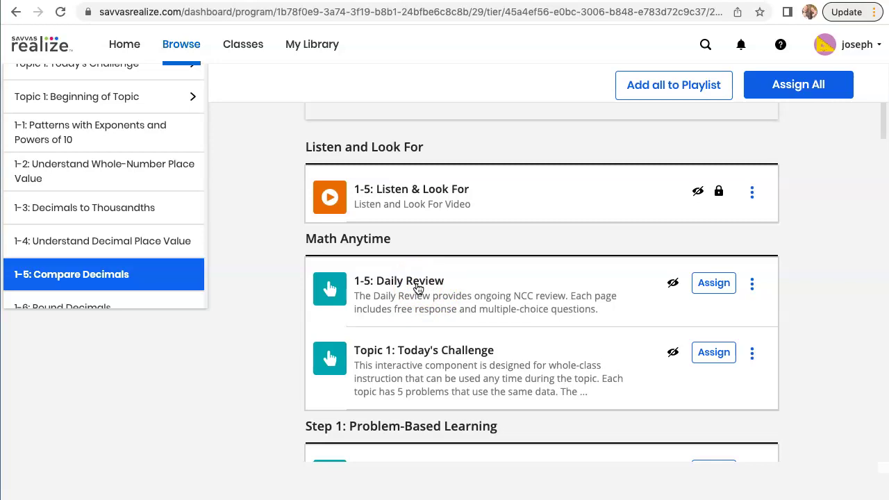
{"action": "scroll", "coordinate": [427, 292], "scroll_direction": "down", "scroll_amount": 5}
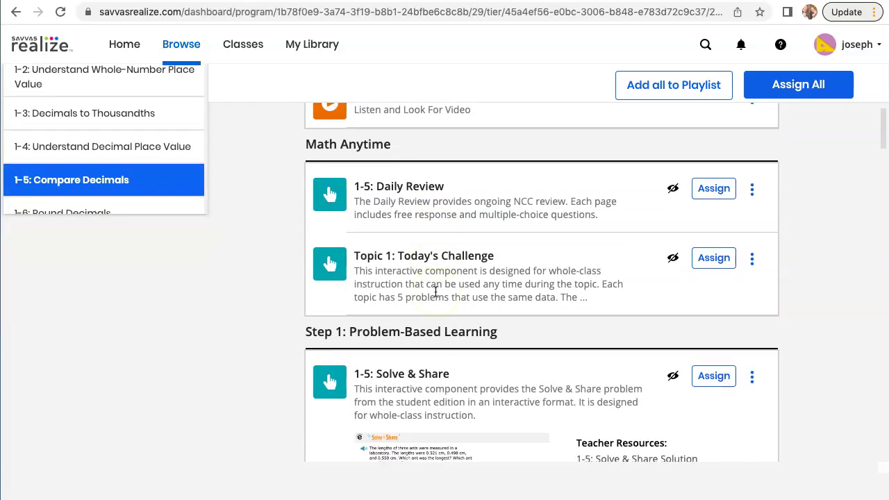
{"action": "scroll", "coordinate": [435, 290], "scroll_direction": "down", "scroll_amount": 4}
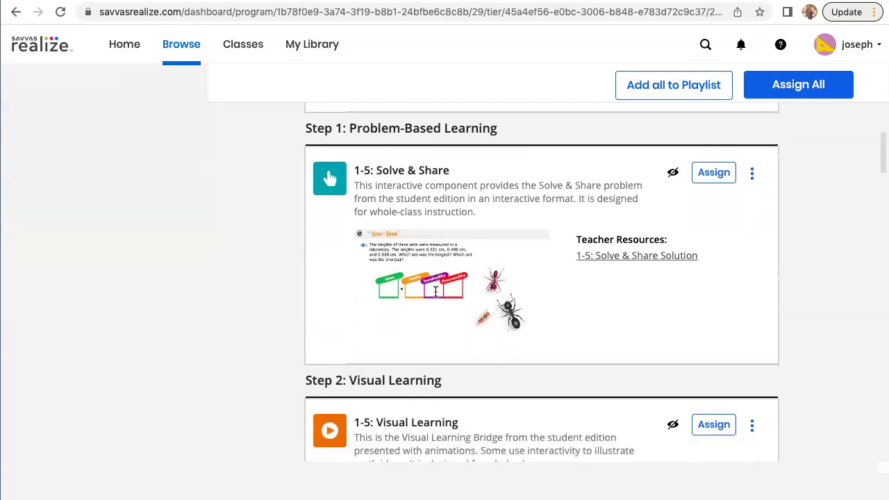
{"action": "scroll", "coordinate": [436, 292], "scroll_direction": "down", "scroll_amount": 1}
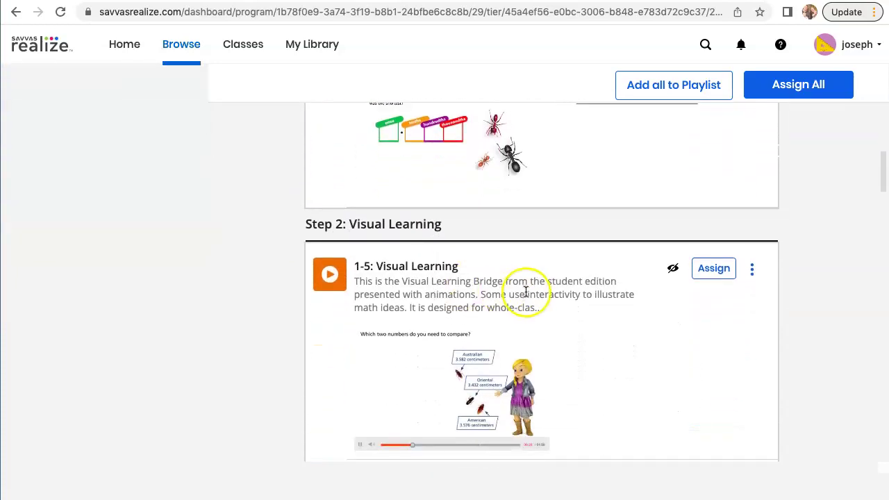
{"action": "scroll", "coordinate": [547, 349], "scroll_direction": "down", "scroll_amount": 1}
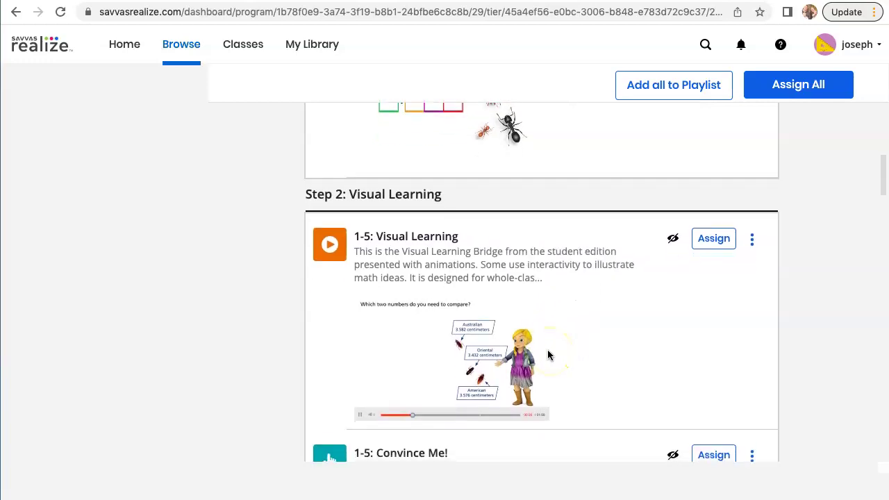
{"action": "left_click", "coordinate": [551, 339]}
{"action": "scroll", "coordinate": [546, 342], "scroll_direction": "down", "scroll_amount": 2}
{"action": "scroll", "coordinate": [539, 344], "scroll_direction": "down", "scroll_amount": 5}
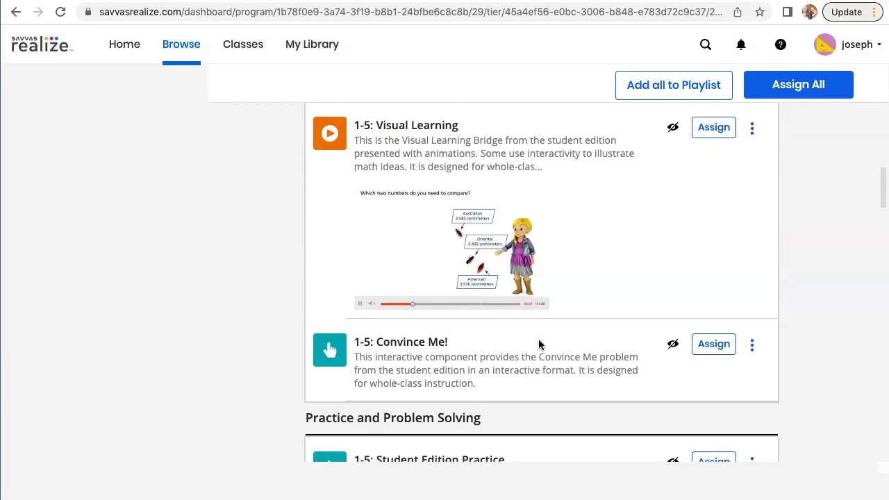
{"action": "scroll", "coordinate": [540, 345], "scroll_direction": "down", "scroll_amount": 9}
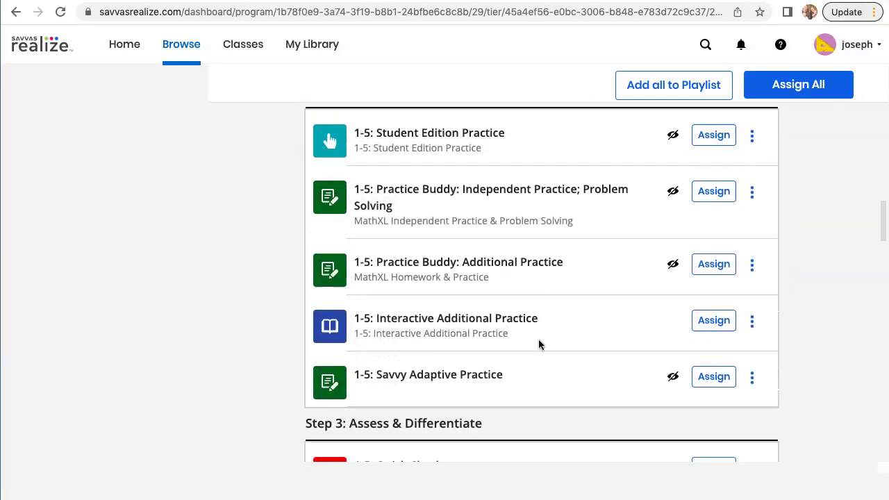
{"action": "scroll", "coordinate": [540, 345], "scroll_direction": "down", "scroll_amount": 5}
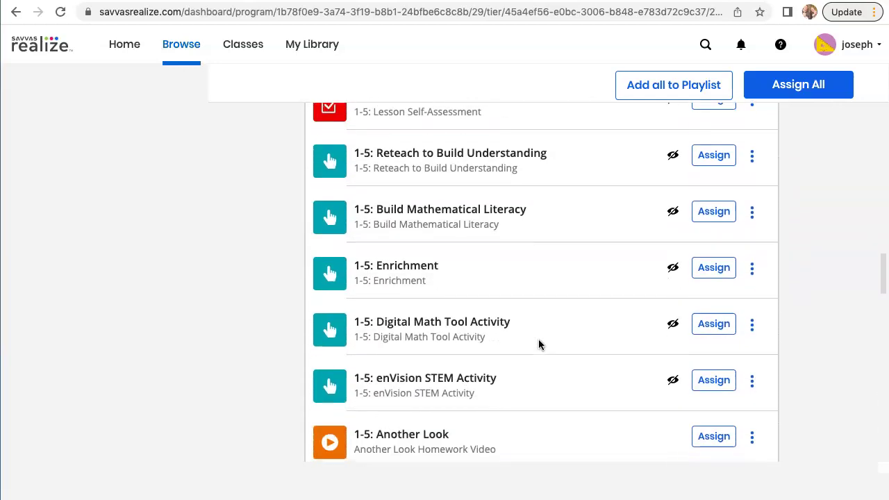
- Look over the 1-5: Another Look homework video entry and the Spanish Resources section
{"action": "left_click", "coordinate": [434, 246]}
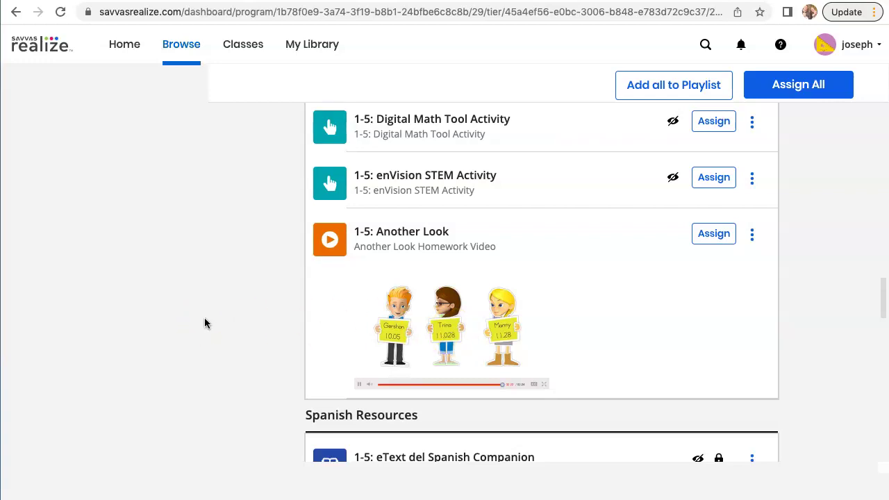
{"action": "scroll", "coordinate": [205, 323], "scroll_direction": "down", "scroll_amount": 1}
{"action": "scroll", "coordinate": [205, 323], "scroll_direction": "up", "scroll_amount": 1}
{"action": "scroll", "coordinate": [205, 323], "scroll_direction": "down", "scroll_amount": 3}
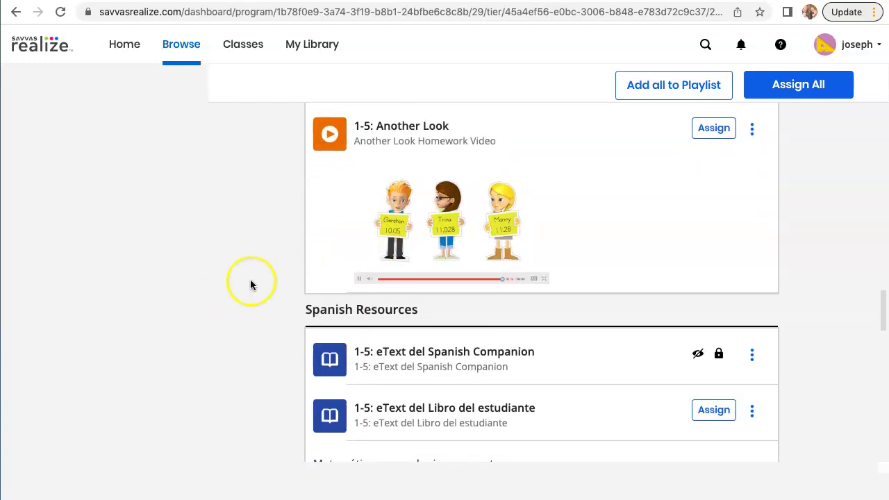
{"action": "scroll", "coordinate": [260, 299], "scroll_direction": "down", "scroll_amount": 3}
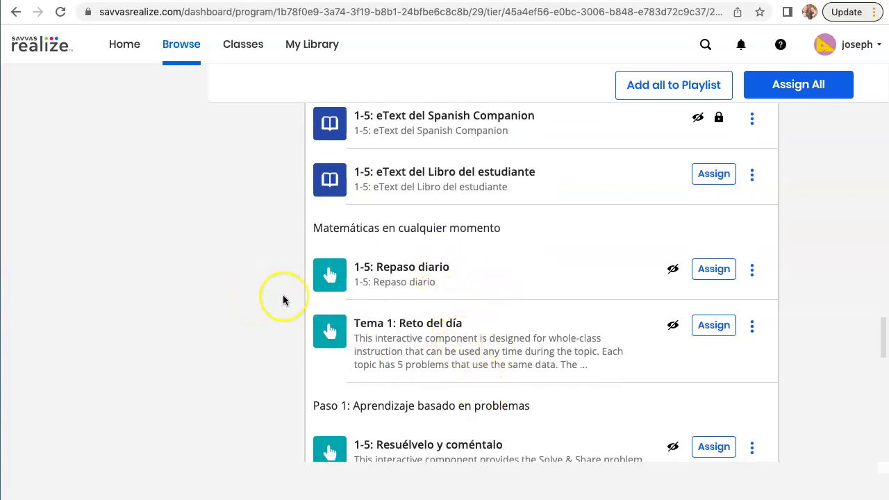
{"action": "scroll", "coordinate": [282, 300], "scroll_direction": "up", "scroll_amount": 3}
{"action": "scroll", "coordinate": [283, 301], "scroll_direction": "up", "scroll_amount": 5}
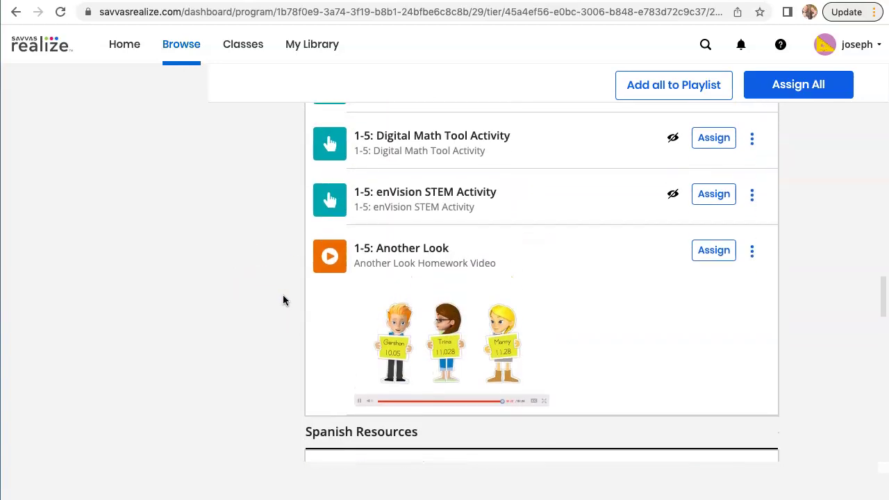
- Review the Step 3: Assess & Differentiate list again and return to the Math Anytime resources
{"action": "scroll", "coordinate": [283, 300], "scroll_direction": "up", "scroll_amount": 3}
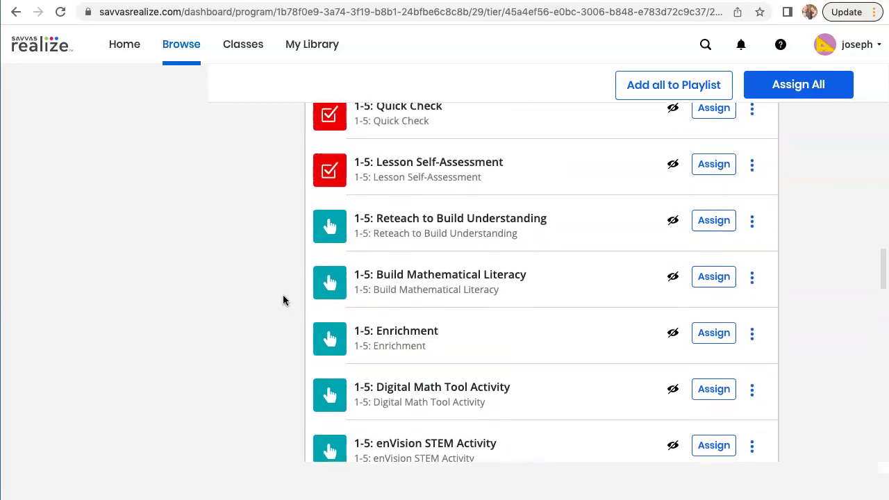
{"action": "scroll", "coordinate": [283, 300], "scroll_direction": "down", "scroll_amount": 1}
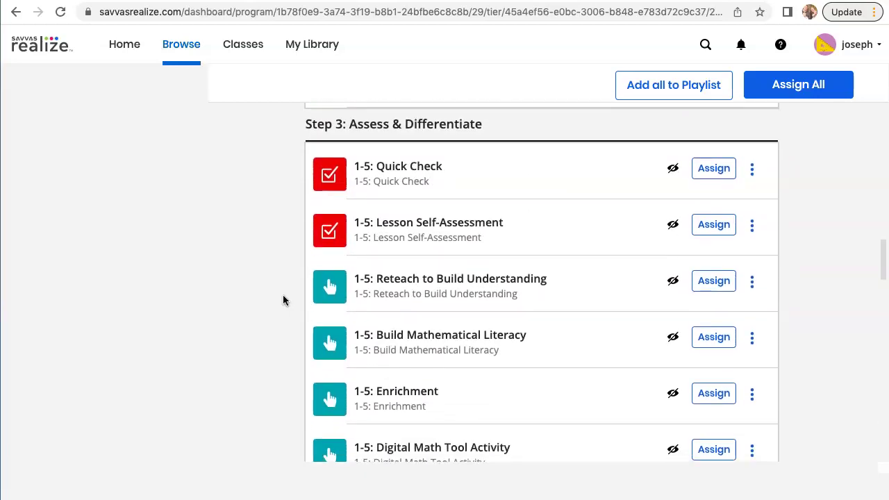
{"action": "scroll", "coordinate": [283, 301], "scroll_direction": "up", "scroll_amount": 1}
{"action": "scroll", "coordinate": [283, 300], "scroll_direction": "up", "scroll_amount": 1}
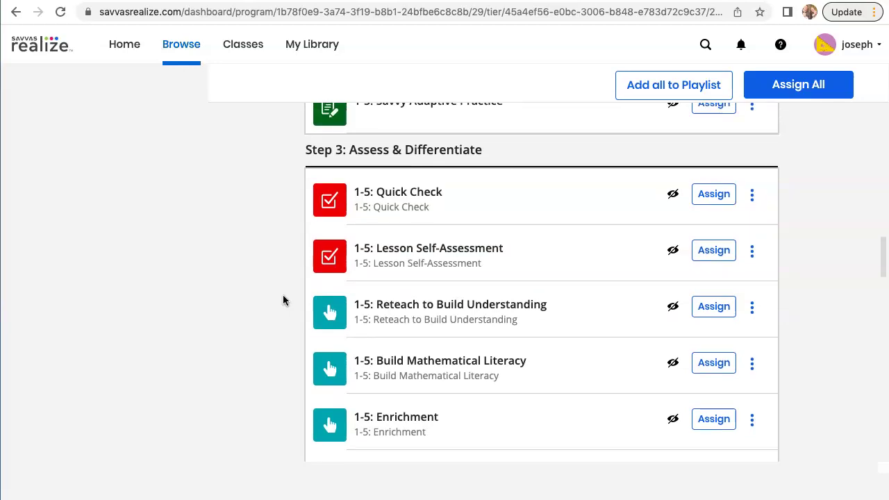
{"action": "scroll", "coordinate": [283, 300], "scroll_direction": "up", "scroll_amount": 10}
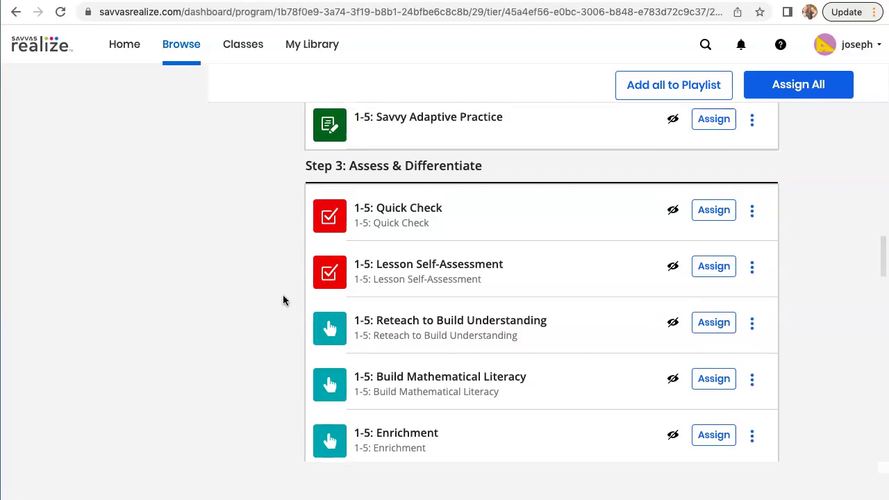
{"action": "scroll", "coordinate": [283, 300], "scroll_direction": "up", "scroll_amount": 12}
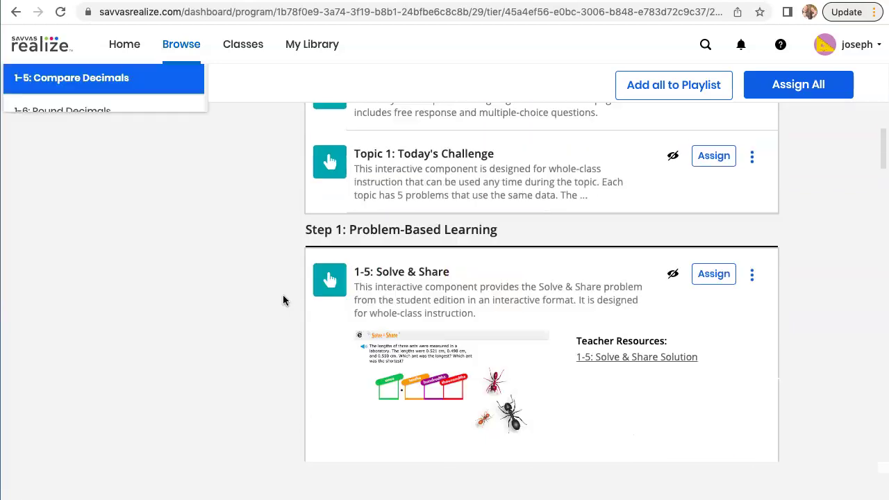
{"action": "left_click", "coordinate": [445, 240]}
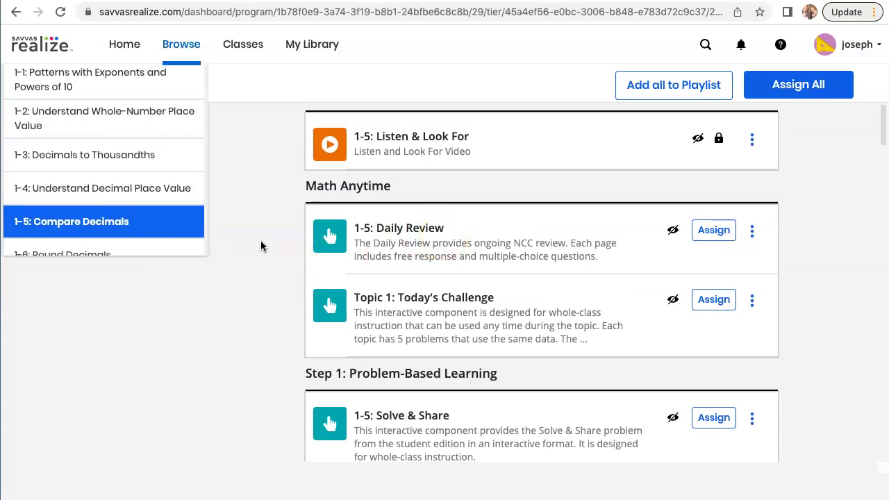
- Open and start the 1-5: Quick Check, view its first two questions, and exit to the lesson
{"action": "scroll", "coordinate": [261, 246], "scroll_direction": "down", "scroll_amount": 2}
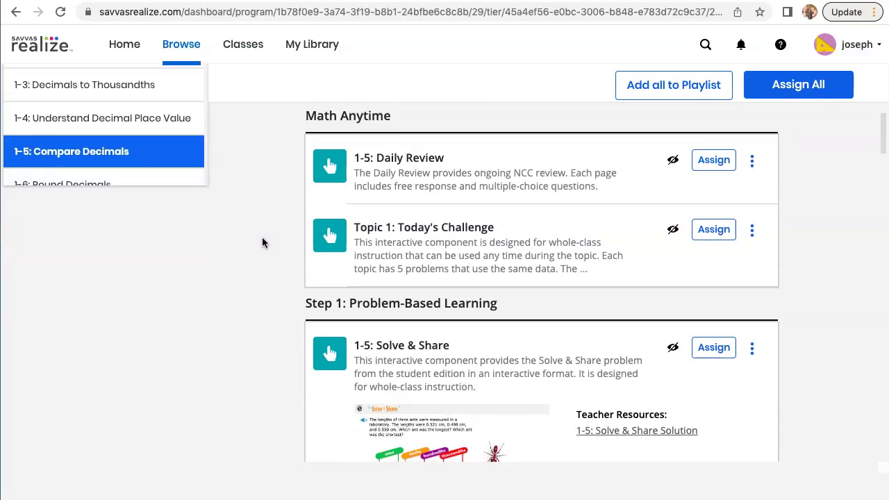
{"action": "scroll", "coordinate": [262, 242], "scroll_direction": "down", "scroll_amount": 10}
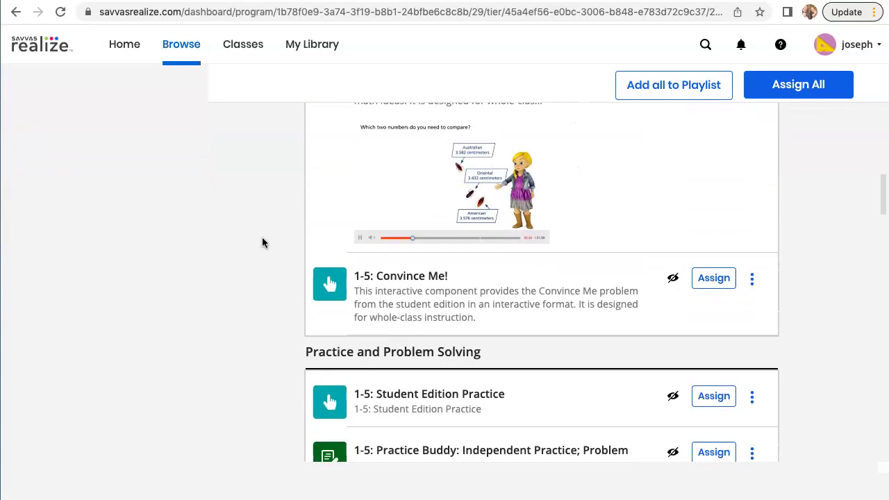
{"action": "scroll", "coordinate": [261, 242], "scroll_direction": "down", "scroll_amount": 6}
{"action": "scroll", "coordinate": [262, 241], "scroll_direction": "down", "scroll_amount": 4}
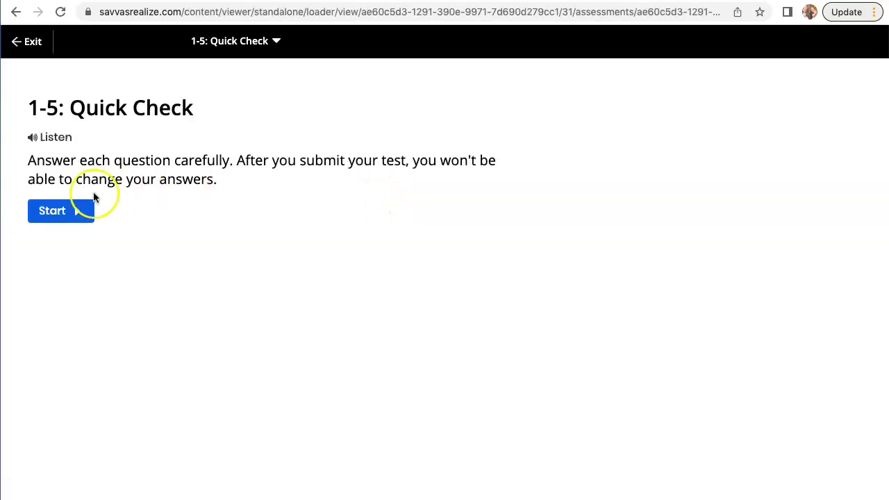
{"action": "left_click", "coordinate": [65, 217]}
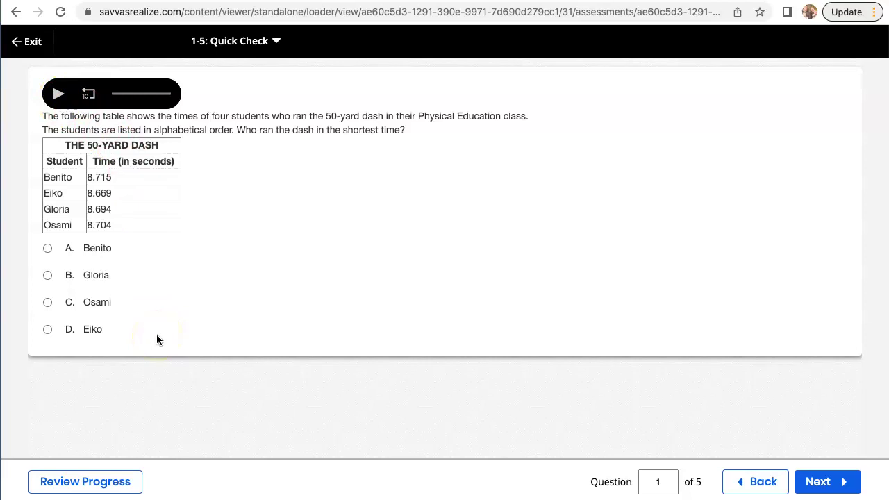
{"action": "left_click", "coordinate": [833, 484]}
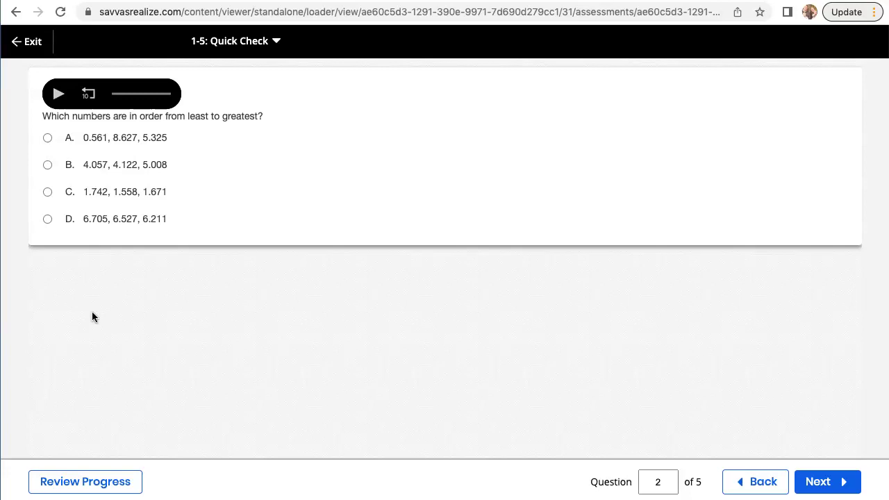
{"action": "left_click", "coordinate": [28, 43]}
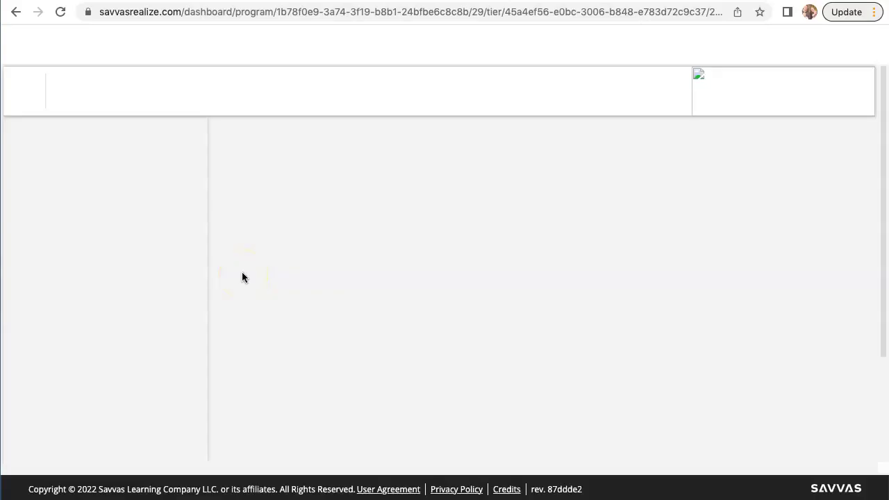
- Open the Create Assignment form for 1-5: Quick Check, view its options, and close it without assigning
{"action": "scroll", "coordinate": [246, 306], "scroll_direction": "down", "scroll_amount": 3}
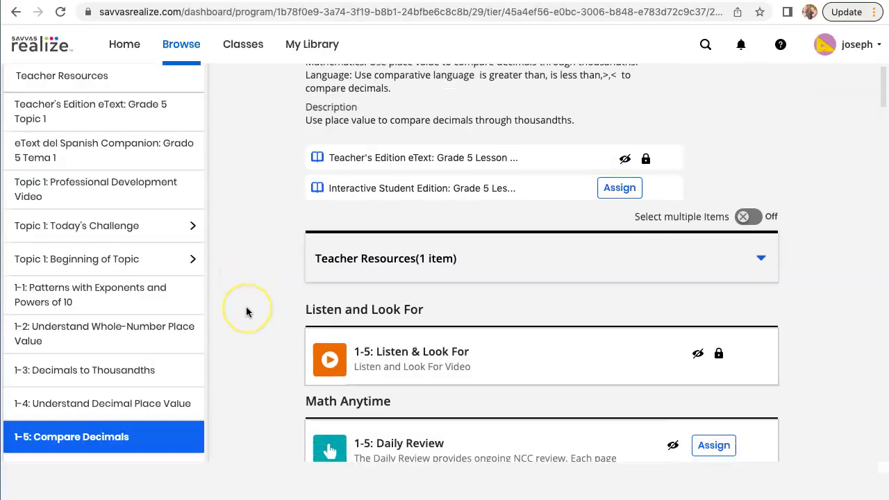
{"action": "scroll", "coordinate": [246, 307], "scroll_direction": "down", "scroll_amount": 5}
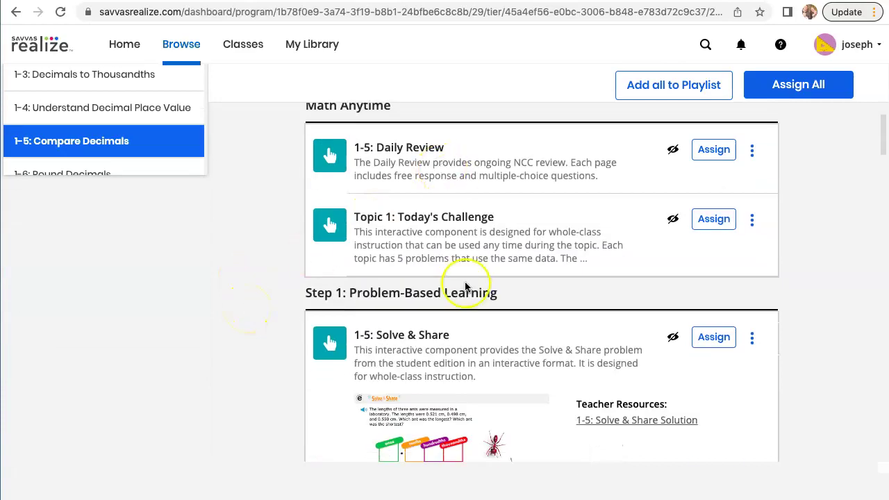
{"action": "scroll", "coordinate": [441, 317], "scroll_direction": "down", "scroll_amount": 10}
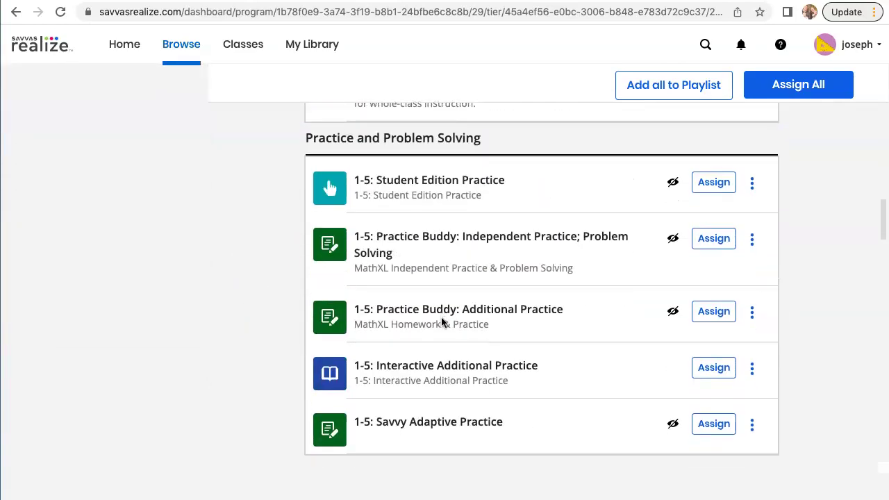
{"action": "scroll", "coordinate": [441, 316], "scroll_direction": "down", "scroll_amount": 5}
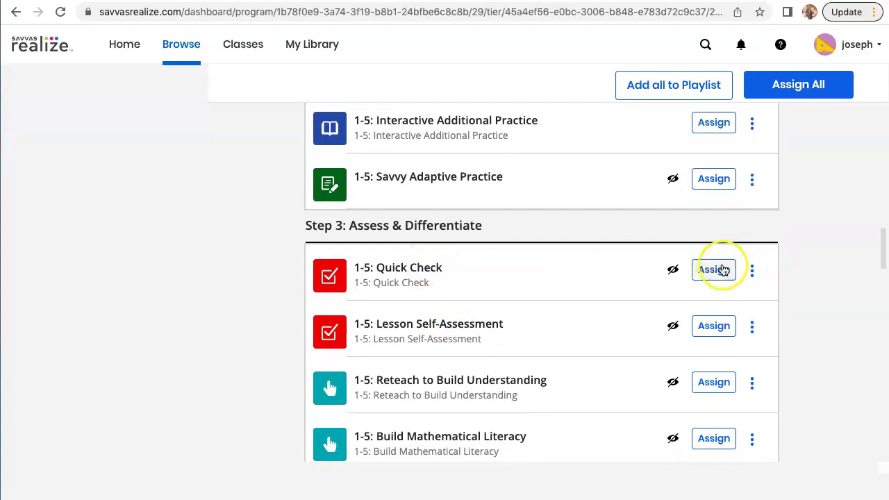
{"action": "left_click", "coordinate": [723, 270]}
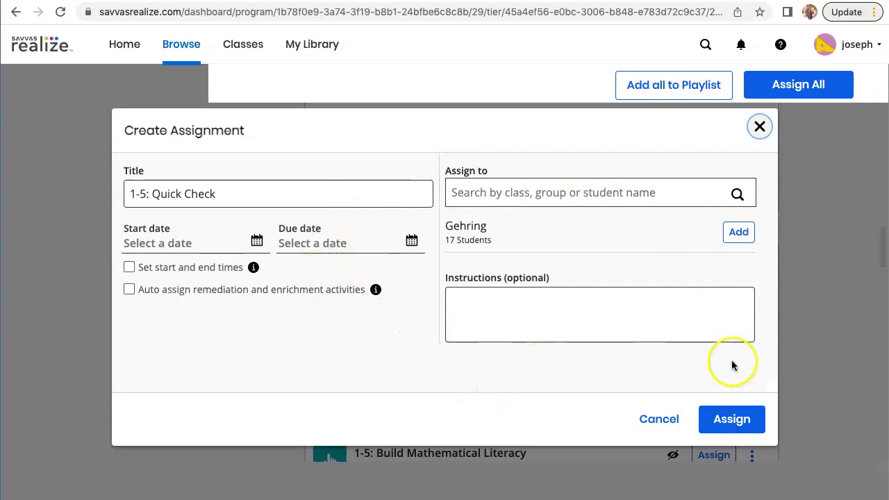
{"action": "left_click", "coordinate": [760, 128]}
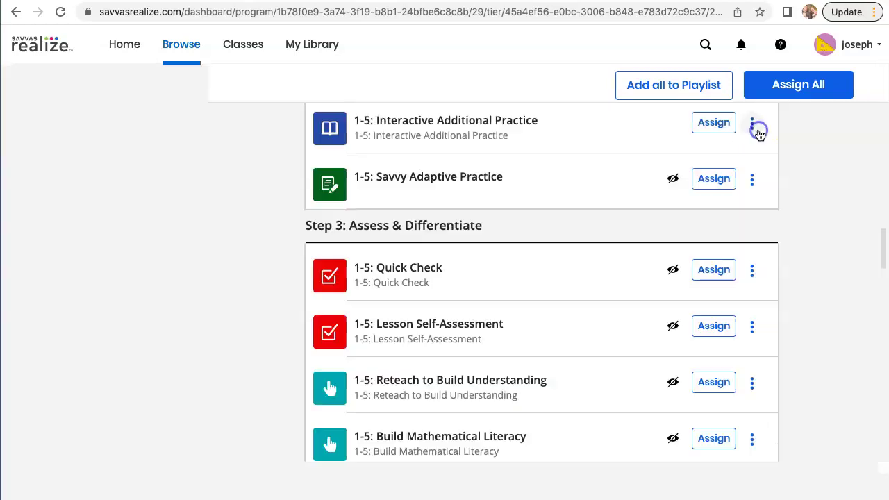
- Open 1-5: Enrichment under Assess & Differentiate and look through the whole Digit Detection worksheet
{"action": "scroll", "coordinate": [236, 248], "scroll_direction": "down", "scroll_amount": 3}
{"action": "scroll", "coordinate": [234, 250], "scroll_direction": "down", "scroll_amount": 5}
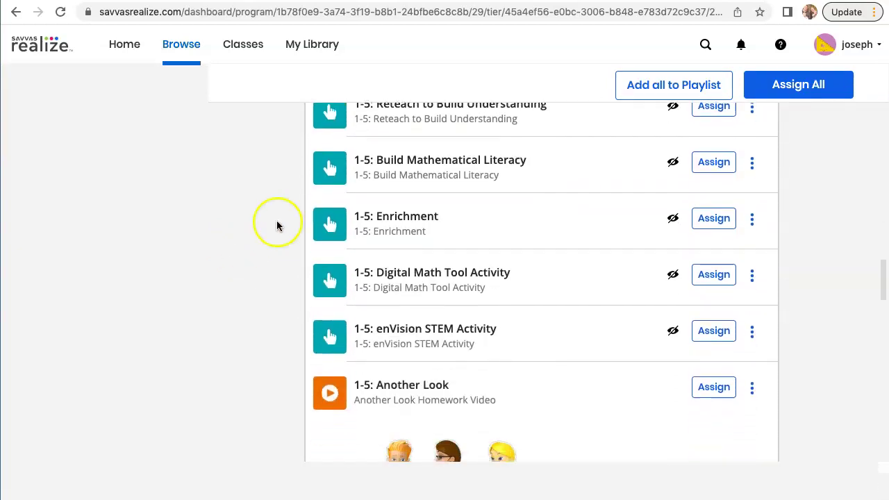
{"action": "left_click", "coordinate": [403, 217]}
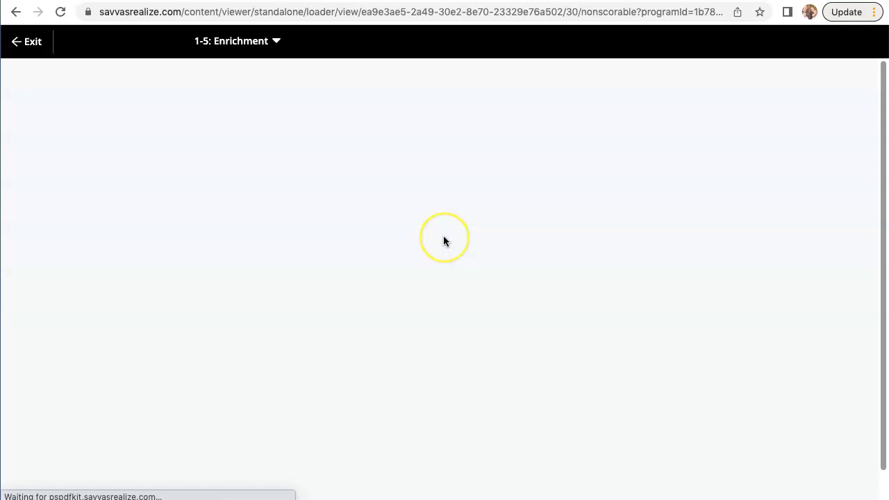
{"action": "scroll", "coordinate": [445, 241], "scroll_direction": "down", "scroll_amount": 2}
{"action": "scroll", "coordinate": [444, 241], "scroll_direction": "up", "scroll_amount": 2}
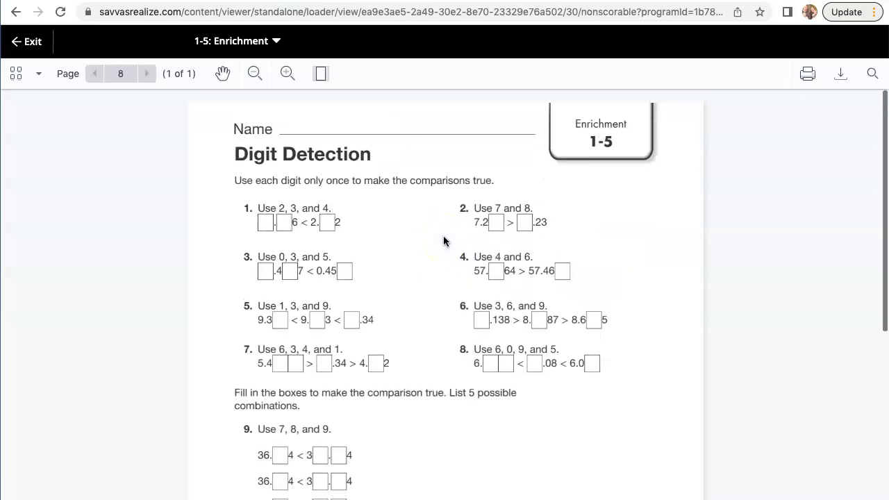
{"action": "scroll", "coordinate": [444, 241], "scroll_direction": "down", "scroll_amount": 5}
{"action": "scroll", "coordinate": [444, 241], "scroll_direction": "down", "scroll_amount": 2}
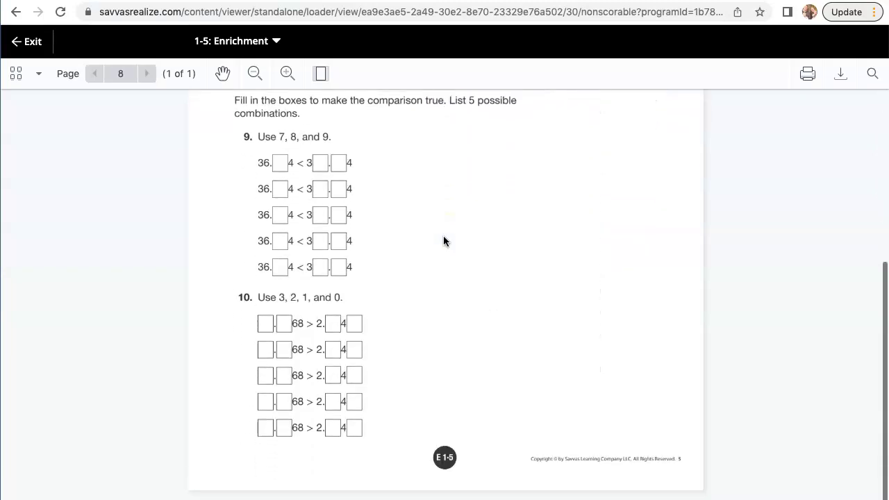
- Exit the Enrichment worksheet and look through the lesson 1-5 resource list, including the Step 3: Assess & Differentiate items
{"action": "scroll", "coordinate": [445, 241], "scroll_direction": "up", "scroll_amount": 5}
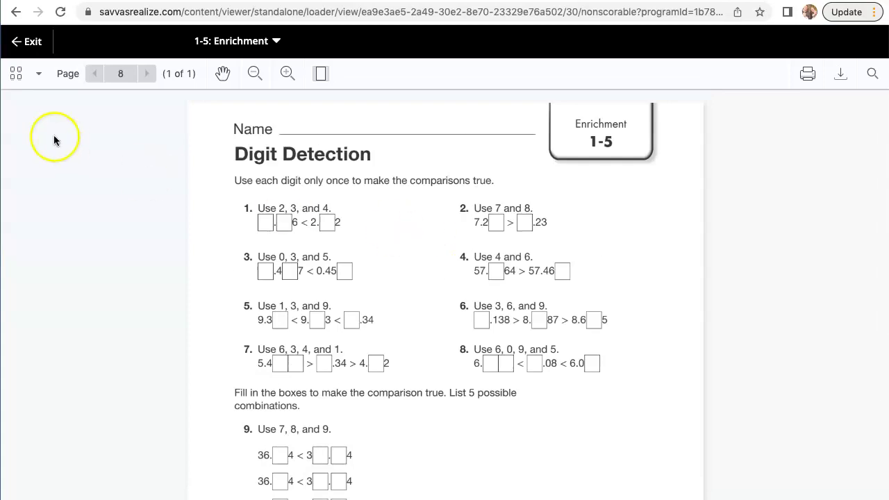
{"action": "left_click", "coordinate": [29, 45]}
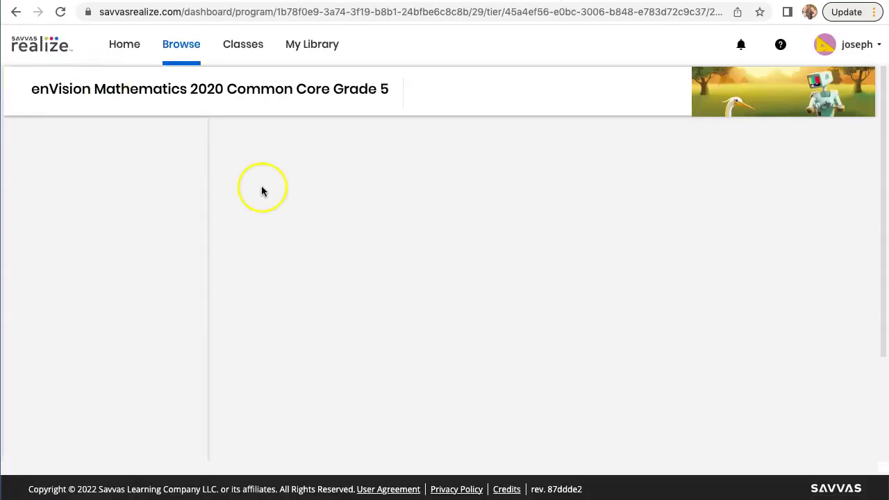
{"action": "scroll", "coordinate": [421, 287], "scroll_direction": "down", "scroll_amount": 5}
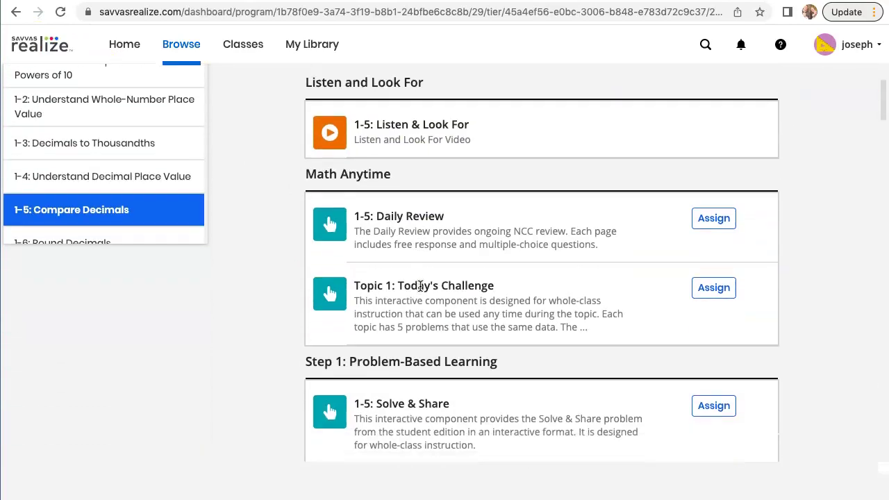
{"action": "scroll", "coordinate": [421, 287], "scroll_direction": "down", "scroll_amount": 5}
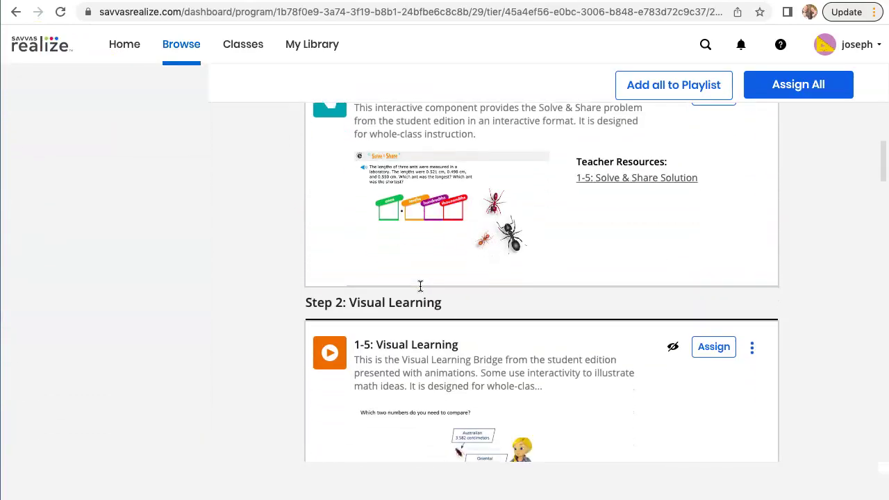
{"action": "scroll", "coordinate": [421, 286], "scroll_direction": "down", "scroll_amount": 7}
{"action": "scroll", "coordinate": [421, 286], "scroll_direction": "down", "scroll_amount": 5}
{"action": "scroll", "coordinate": [420, 287], "scroll_direction": "down", "scroll_amount": 3}
{"action": "scroll", "coordinate": [420, 286], "scroll_direction": "down", "scroll_amount": 3}
{"action": "scroll", "coordinate": [422, 290], "scroll_direction": "up", "scroll_amount": 3}
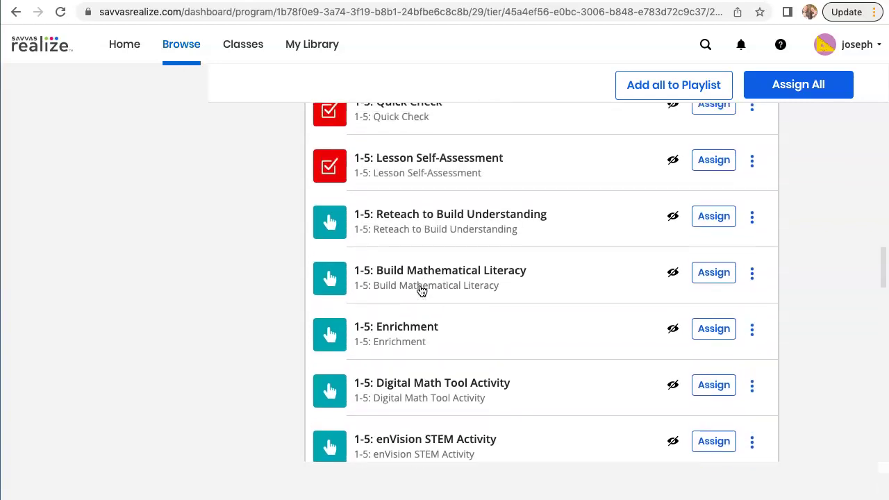
{"action": "scroll", "coordinate": [421, 290], "scroll_direction": "down", "scroll_amount": 7}
{"action": "scroll", "coordinate": [422, 290], "scroll_direction": "up", "scroll_amount": 8}
{"action": "scroll", "coordinate": [422, 290], "scroll_direction": "up", "scroll_amount": 6}
- Open 1-5: Printable Additional Practice from the Teacher Resources of 1-5: Interactive Additional Practice
{"action": "left_click", "coordinate": [472, 255]}
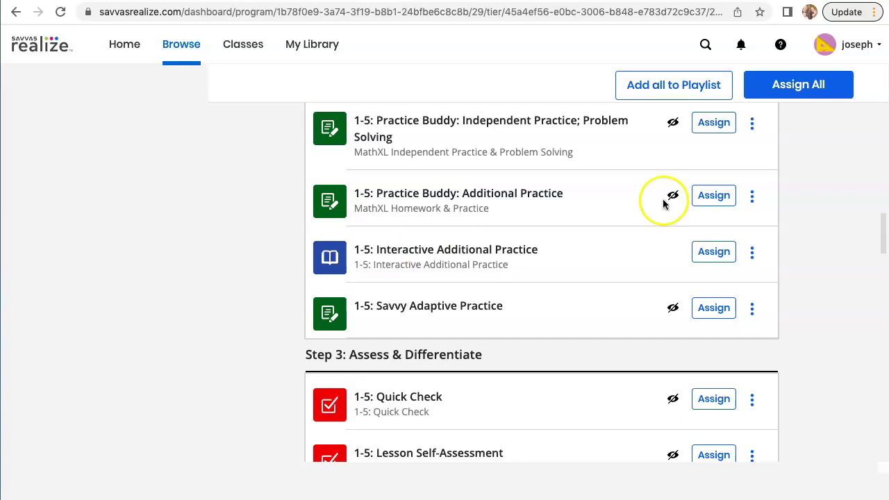
{"action": "left_click", "coordinate": [753, 256]}
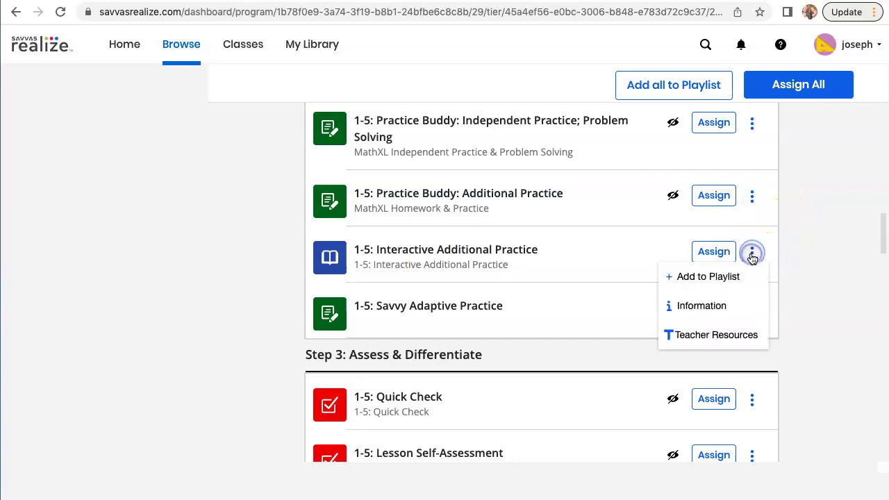
{"action": "left_click", "coordinate": [730, 337]}
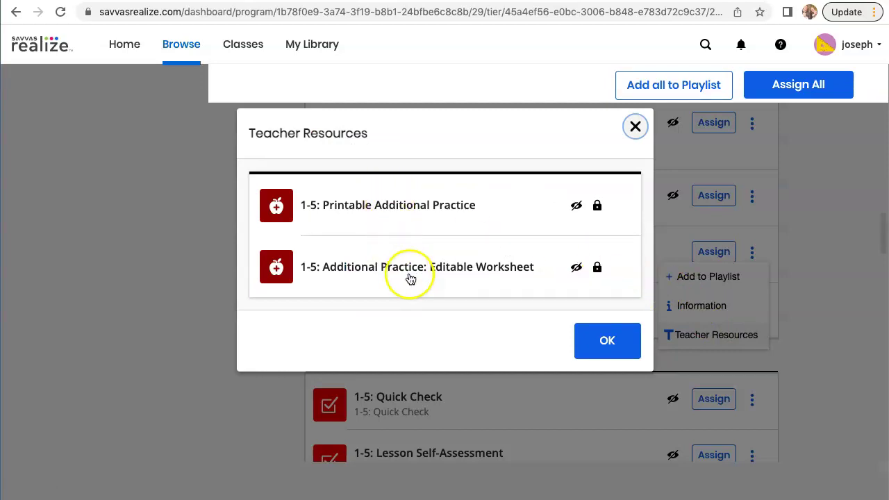
{"action": "left_click", "coordinate": [454, 218]}
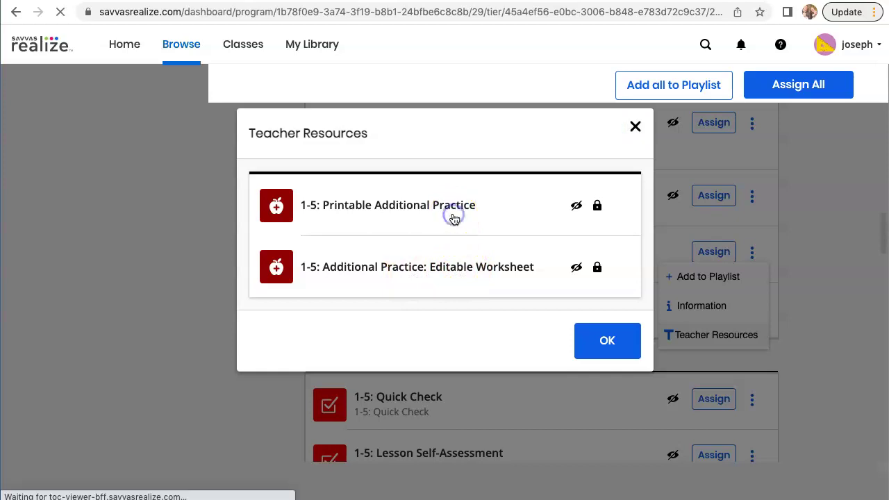